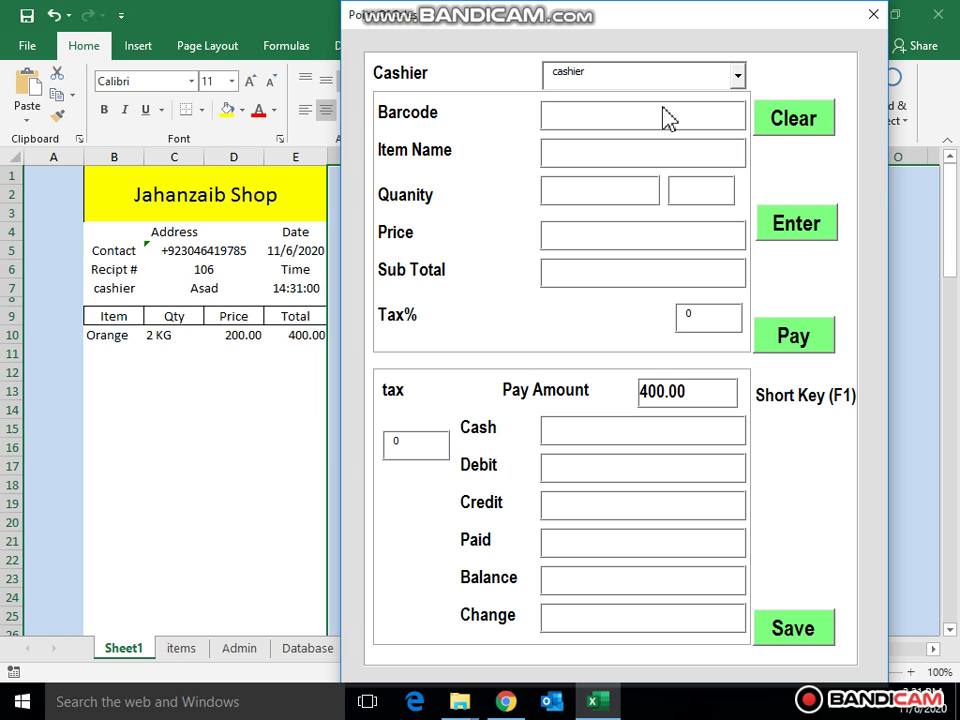
Step: Add mango with a quantity of 2 pcs to the receipt
{"action": "key", "text": "Return"}
{"action": "type", "text": "2"}
{"action": "key", "text": "Return"}
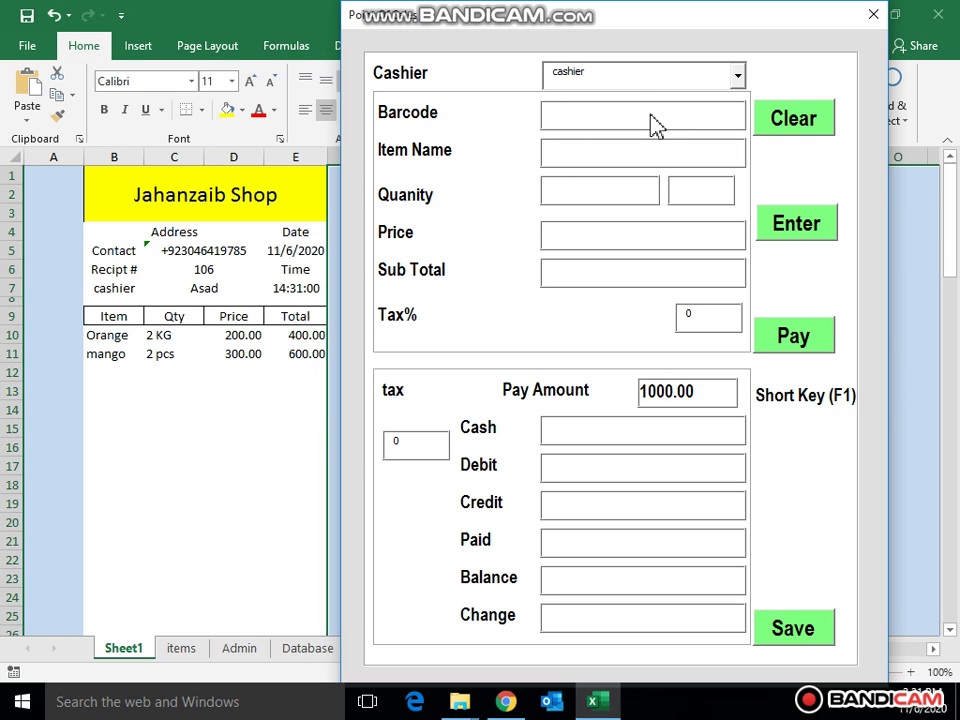
Step: Add the item with barcode 1 (apple) to the receipt with a quantity of 23 pcs
{"action": "type", "text": "1"}
{"action": "key", "text": "Return"}
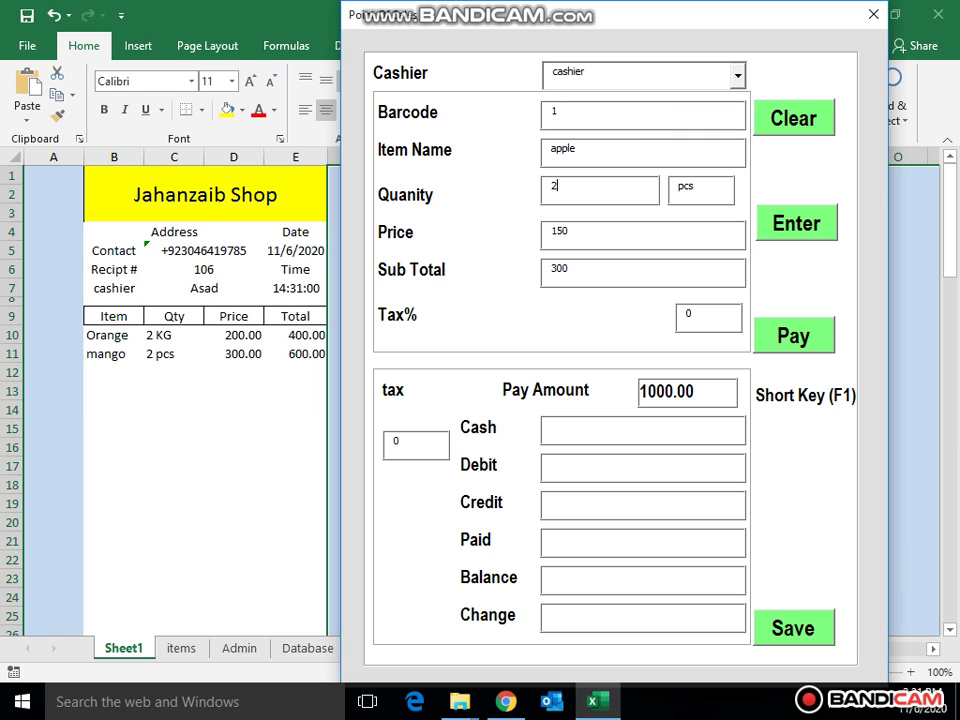
{"action": "type", "text": "23"}
{"action": "key", "text": "Return"}
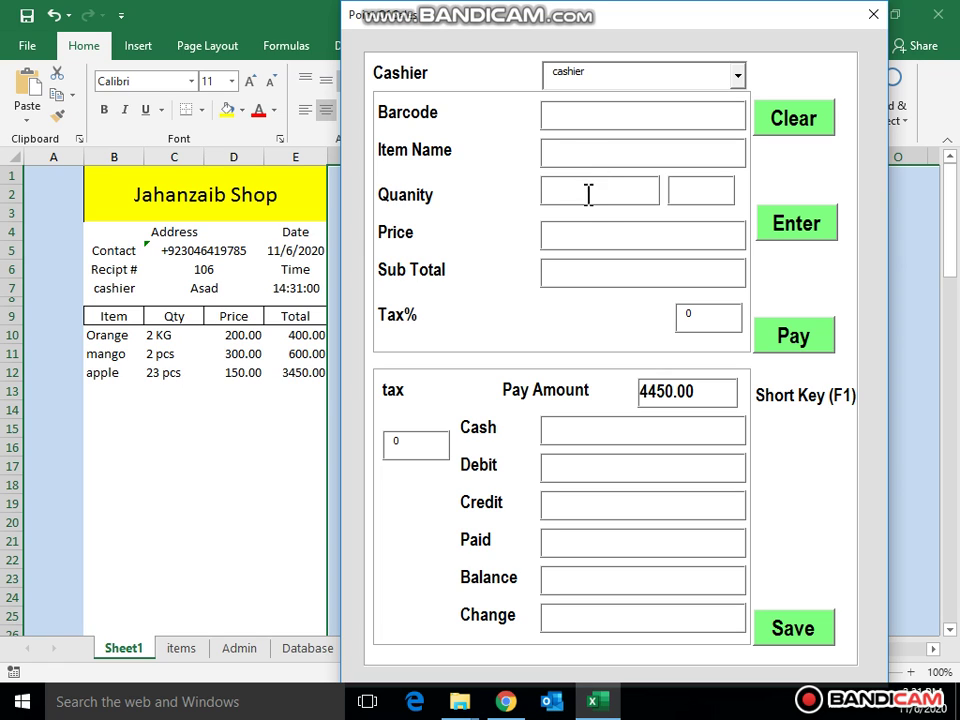
Step: Fill the form with barcode 2, quantity 23 and tax 23, and put the payment totals on the receipt
{"action": "left_click", "coordinate": [626, 229]}
{"action": "key", "text": "Return"}
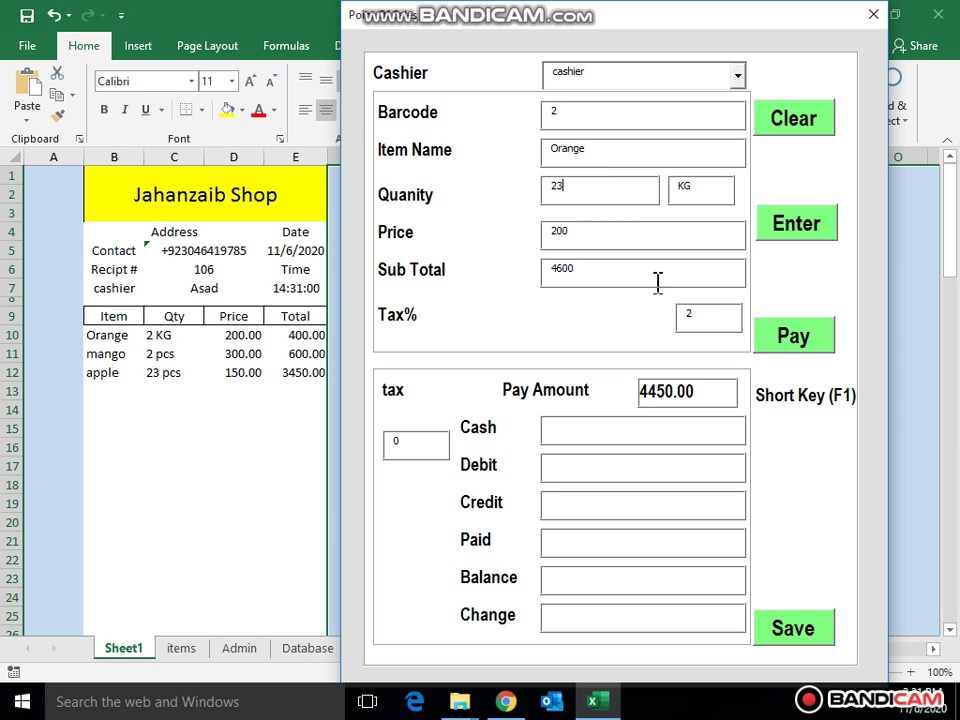
{"action": "left_click", "coordinate": [788, 340]}
{"action": "mouse_move", "coordinate": [569, 26]}
{"action": "left_mouse_down"}
{"action": "mouse_move", "coordinate": [600, 27]}
{"action": "mouse_move", "coordinate": [587, 30]}
{"action": "left_mouse_up"}
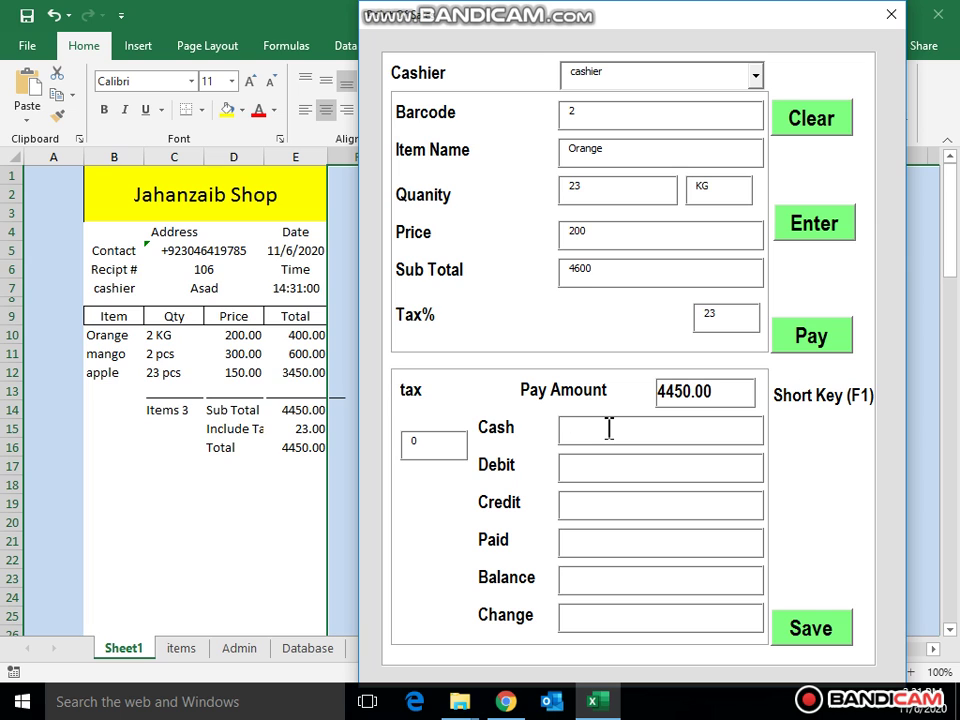
Step: Enter a cash payment of 5000, save the sale and close the point of sale form
{"action": "type", "text": "5000"}
{"action": "left_click", "coordinate": [457, 415]}
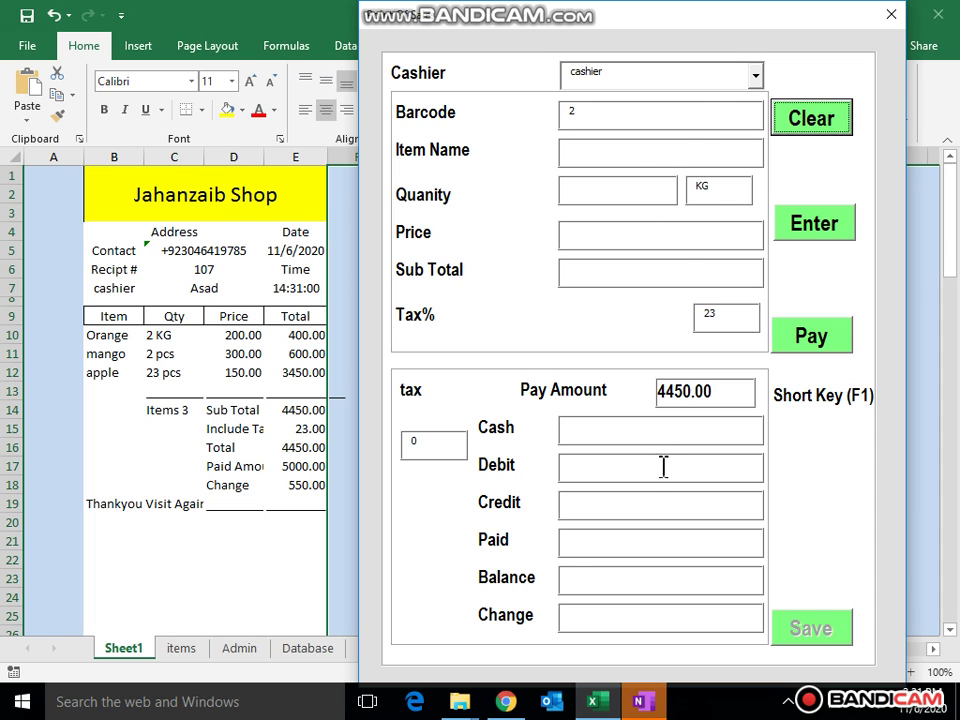
{"action": "left_click", "coordinate": [896, 18]}
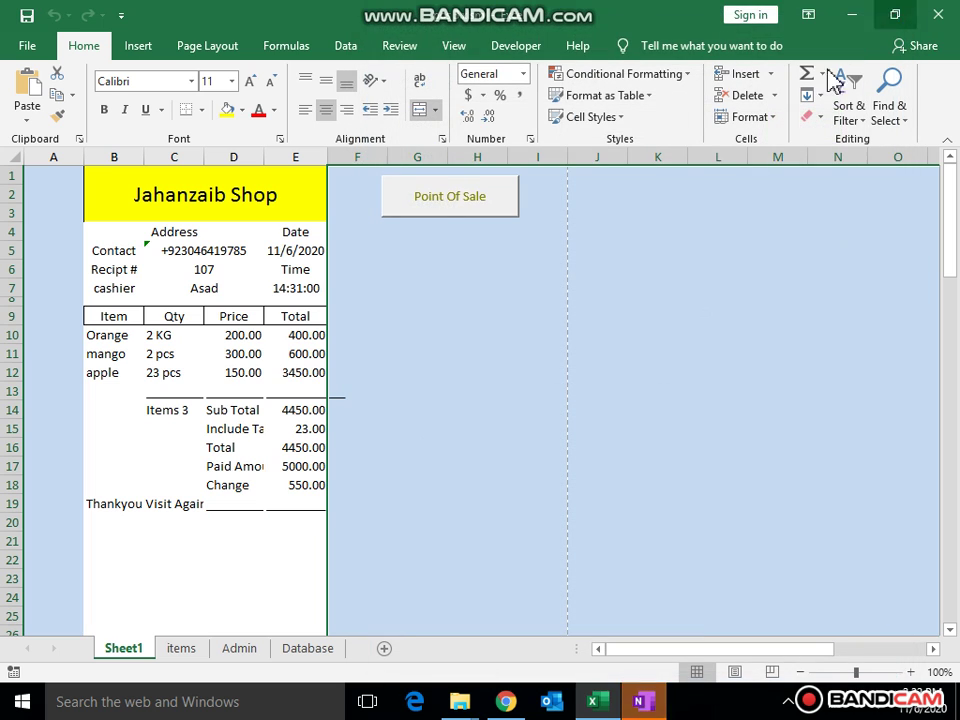
Step: Review the item codes, prices, units and tax values in the items sheet
{"action": "left_click", "coordinate": [222, 655]}
{"action": "left_click", "coordinate": [184, 656]}
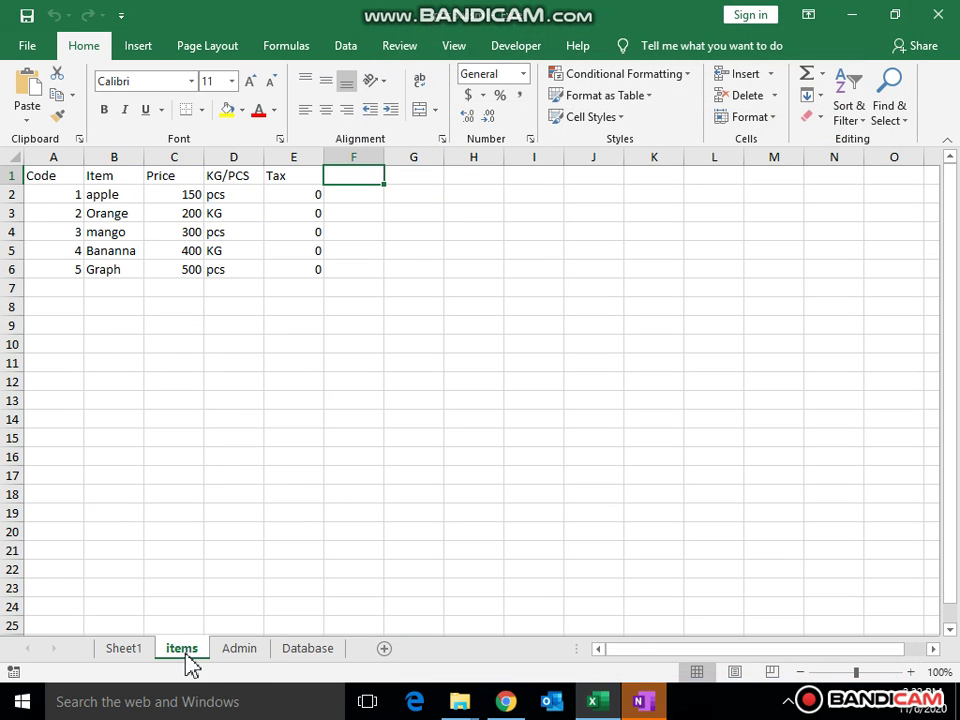
{"action": "left_click", "coordinate": [63, 196]}
{"action": "left_click_drag", "start_coordinate": [63, 196], "coordinate": [315, 291]}
{"action": "left_click", "coordinate": [287, 326]}
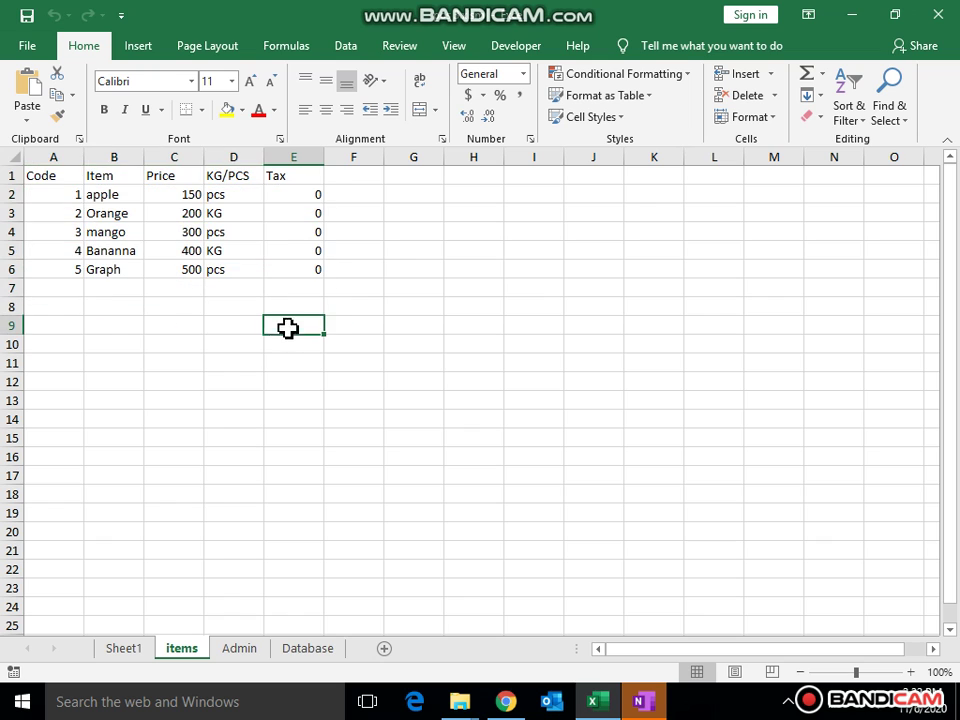
Step: Examine the newest sale record in row 8 of the Database sheet, including its payment and total fields
{"action": "left_click", "coordinate": [302, 650]}
{"action": "left_click_drag", "start_coordinate": [47, 302], "coordinate": [79, 306]}
{"action": "left_click", "coordinate": [676, 309]}
{"action": "left_click_drag", "start_coordinate": [230, 343], "coordinate": [516, 311]}
{"action": "left_click", "coordinate": [280, 343]}
{"action": "left_click", "coordinate": [285, 310]}
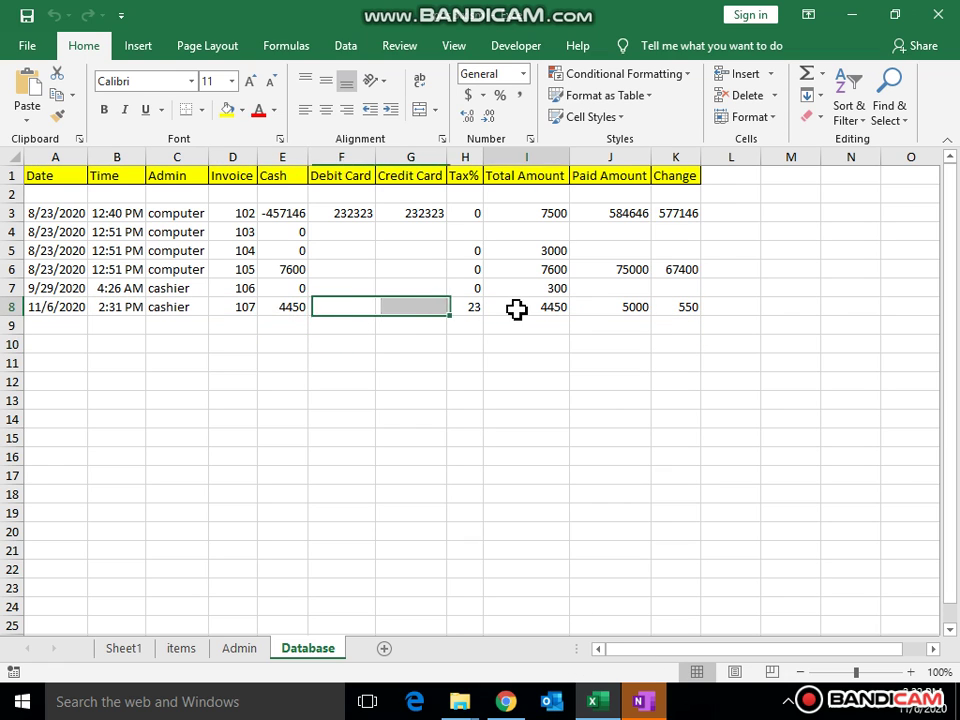
{"action": "left_click", "coordinate": [520, 307]}
Step: Review the receipt printout in OneNote, close it, and view the cashier list on the Admin sheet
{"action": "left_click", "coordinate": [640, 701]}
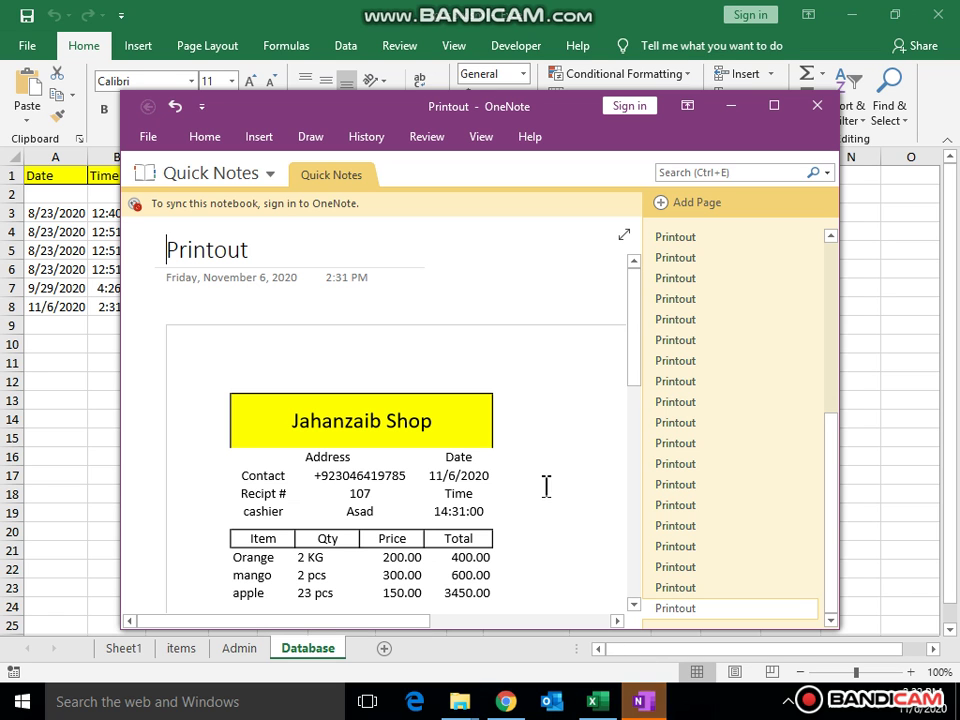
{"action": "left_click_drag", "start_coordinate": [636, 321], "coordinate": [647, 405]}
{"action": "left_click", "coordinate": [818, 106]}
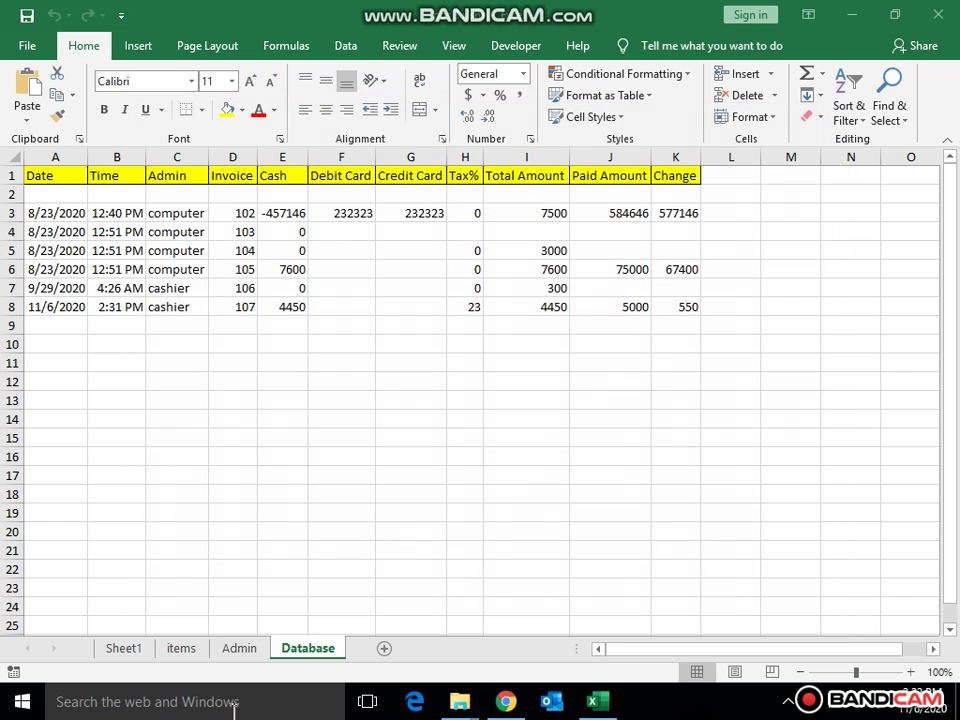
{"action": "left_click", "coordinate": [246, 652]}
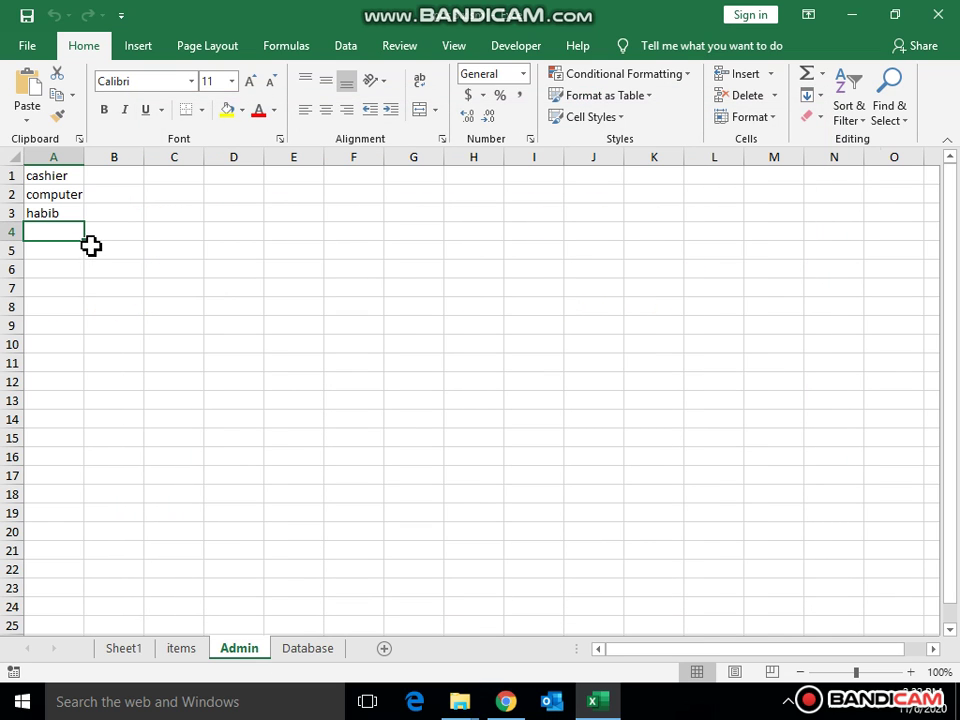
Step: Start a new item in row 7 of the items sheet with code 6 and a person's name as the item
{"action": "left_click", "coordinate": [183, 647]}
{"action": "left_click", "coordinate": [60, 288]}
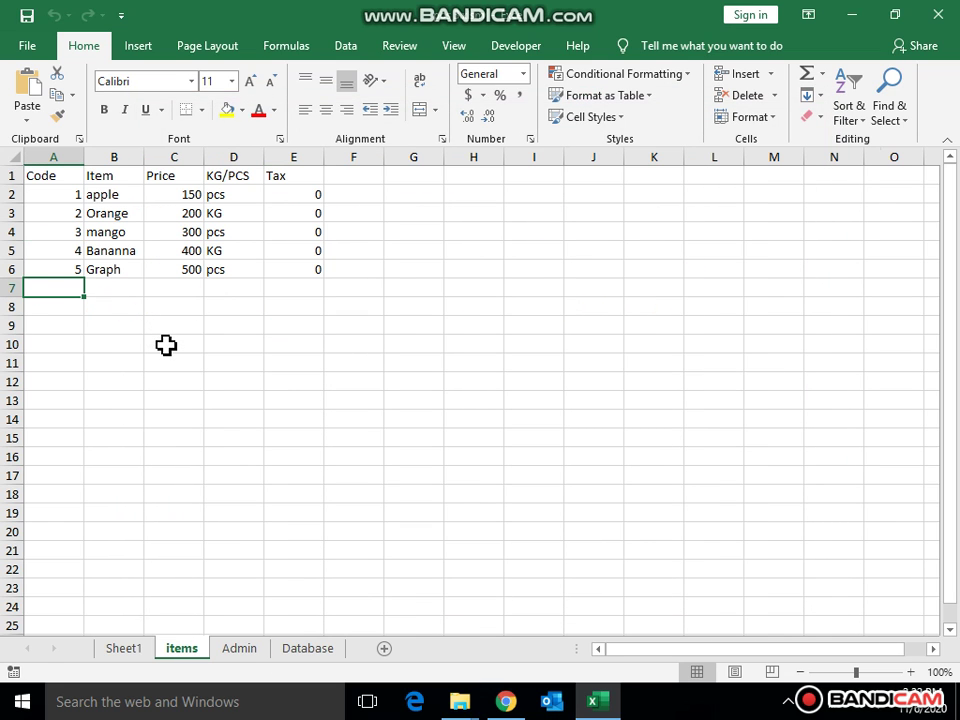
{"action": "type", "text": "6"}
{"action": "left_click", "coordinate": [112, 285]}
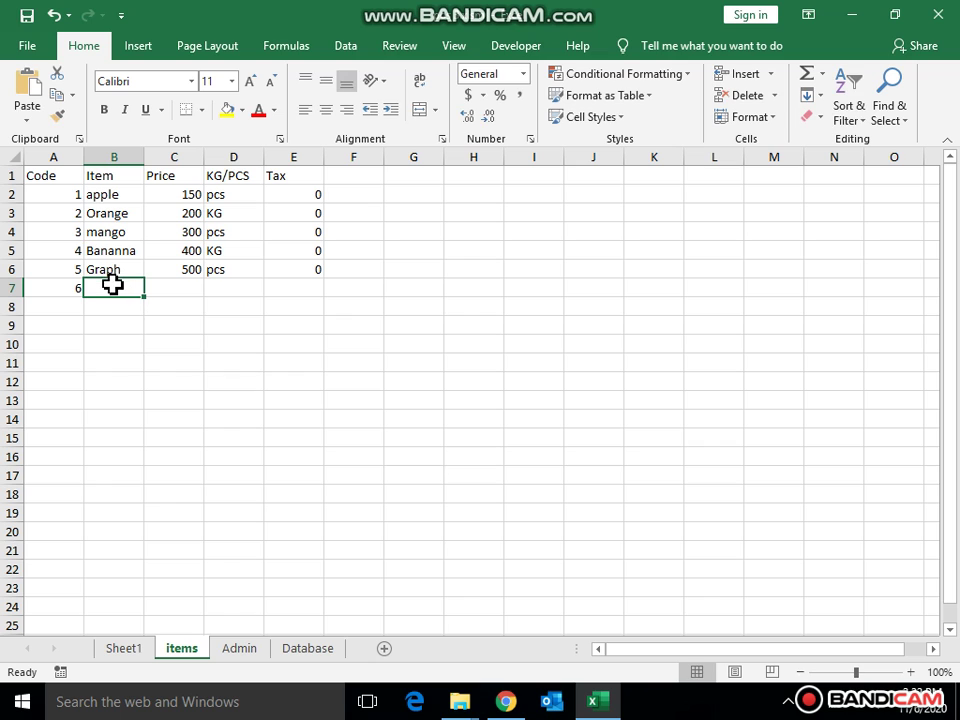
{"action": "type", "text": "Jahanzaib"}
{"action": "key", "text": "Tab"}
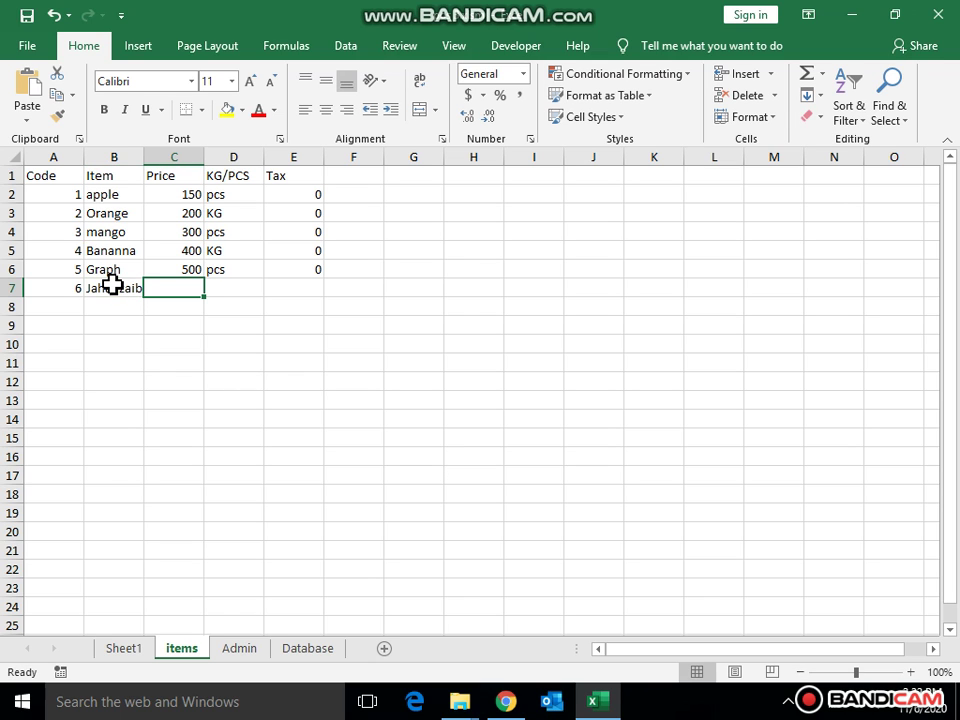
Step: Complete the new item in row 7 with price 600, unit pcs and tax 5
{"action": "type", "text": "600"}
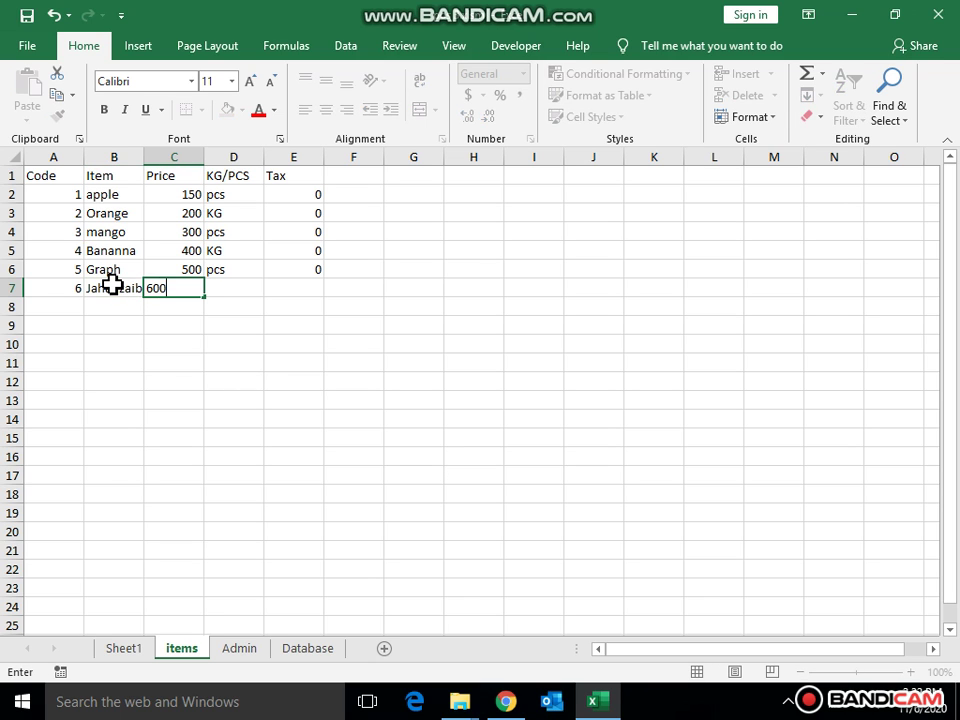
{"action": "key", "text": "Tab"}
{"action": "key", "text": "Tab"}
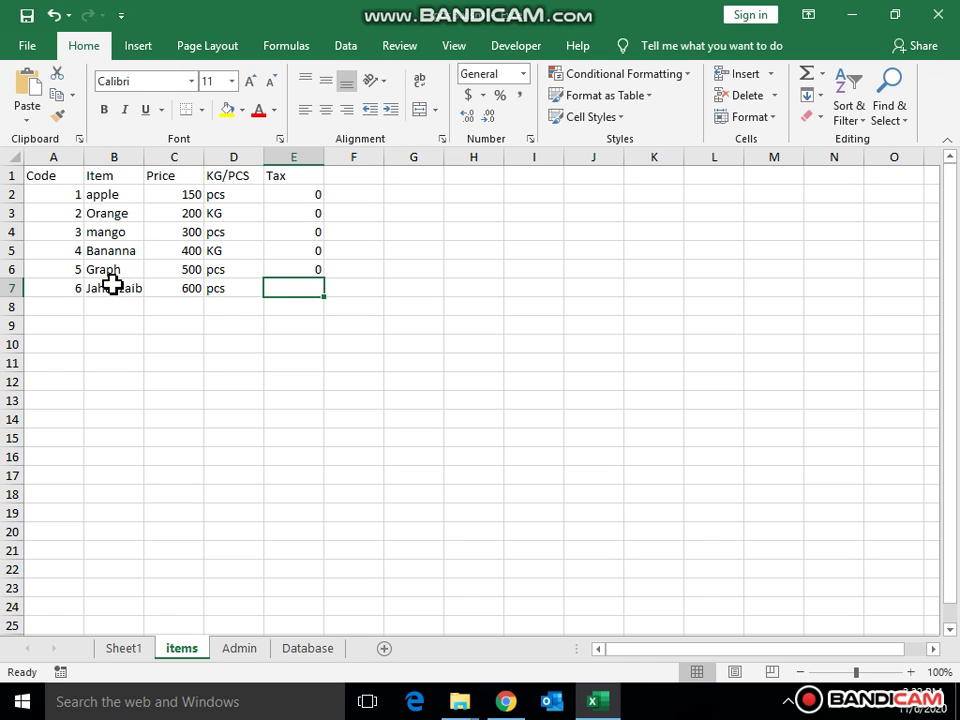
{"action": "type", "text": "0"}
{"action": "key", "text": "Tab"}
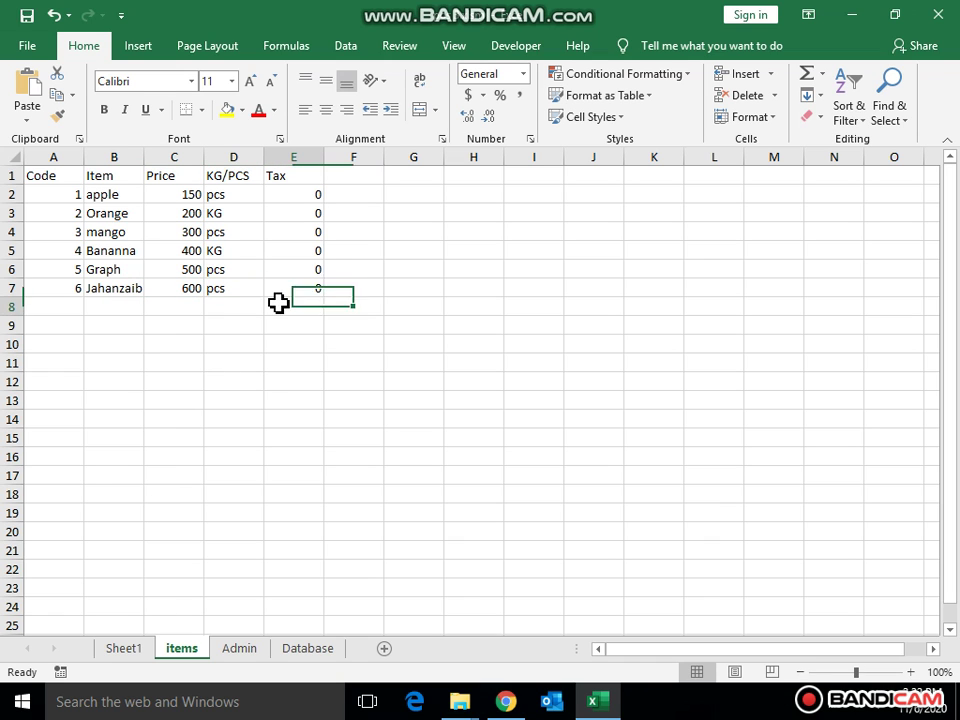
{"action": "left_click", "coordinate": [284, 296]}
{"action": "type", "text": "5"}
{"action": "key", "text": "Return"}
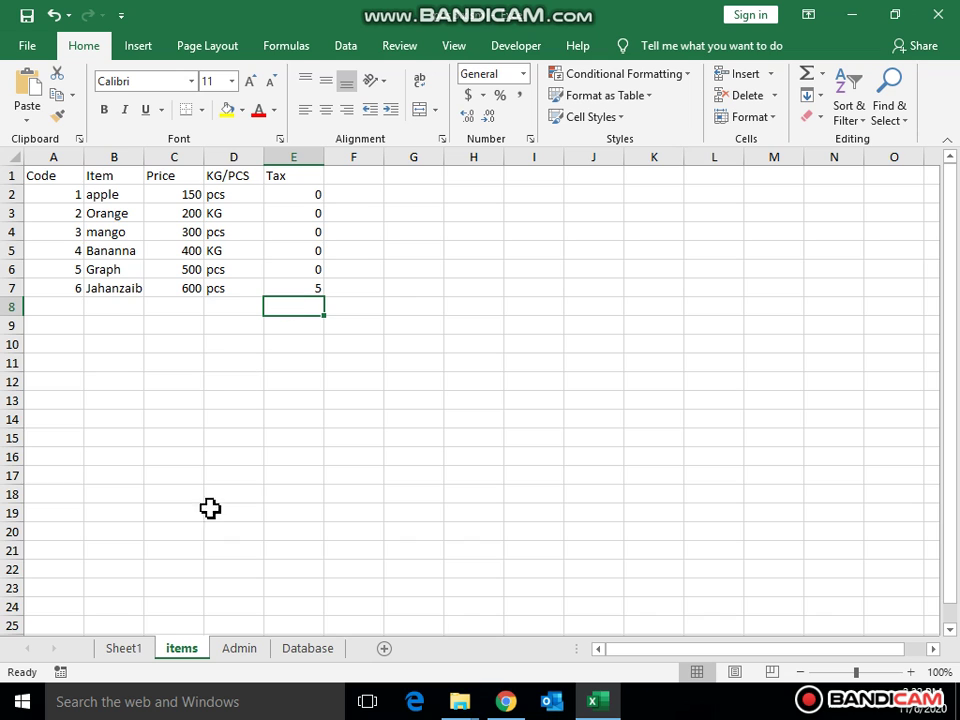
Step: Open the point of sale form from Sheet1 and choose "cashier" as the cashier
{"action": "left_click", "coordinate": [124, 648]}
{"action": "left_click", "coordinate": [443, 220]}
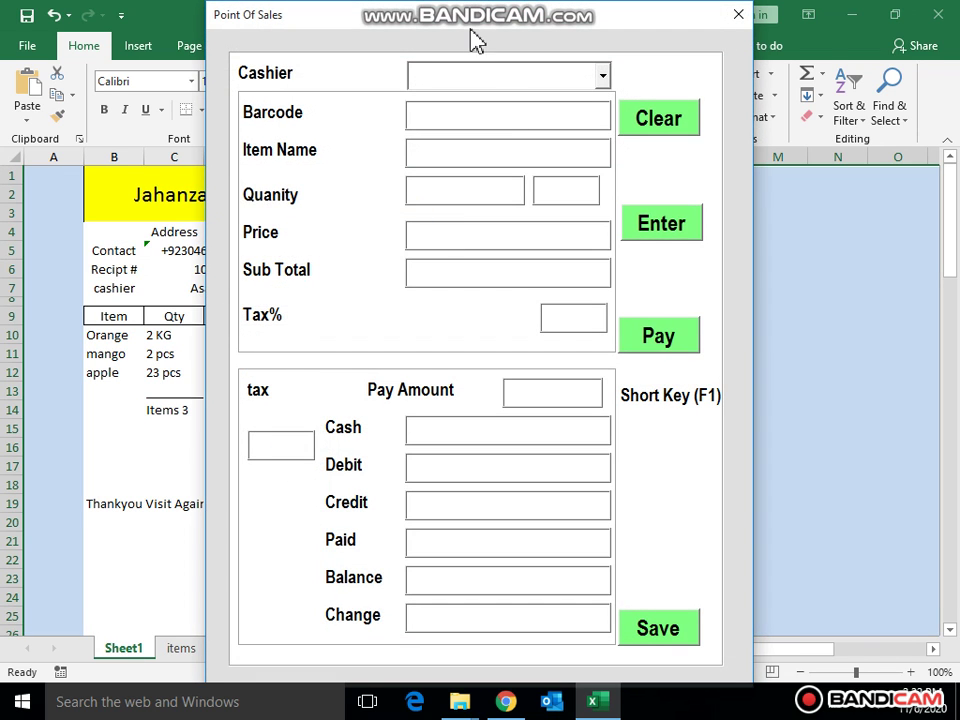
{"action": "left_click_drag", "start_coordinate": [476, 37], "coordinate": [589, 24]}
{"action": "left_click", "coordinate": [707, 76]}
{"action": "left_click", "coordinate": [677, 98]}
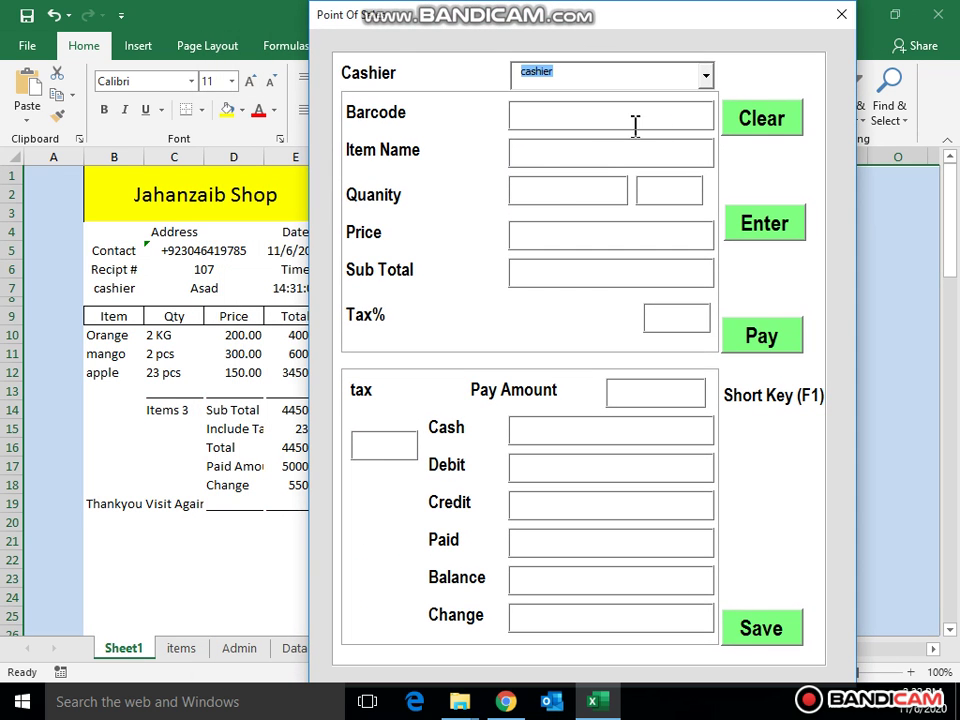
{"action": "key", "text": "Tab"}
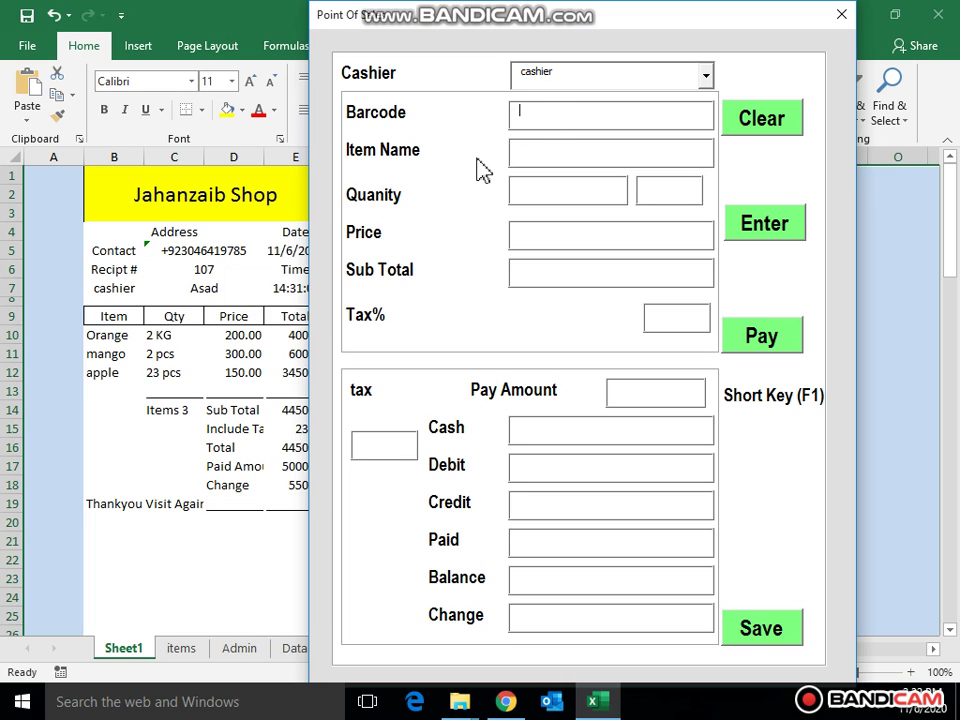
Step: Clear the old receipt lines and add the item with barcode 6 in a quantity of 2
{"action": "type", "text": "6"}
{"action": "key", "text": "Return"}
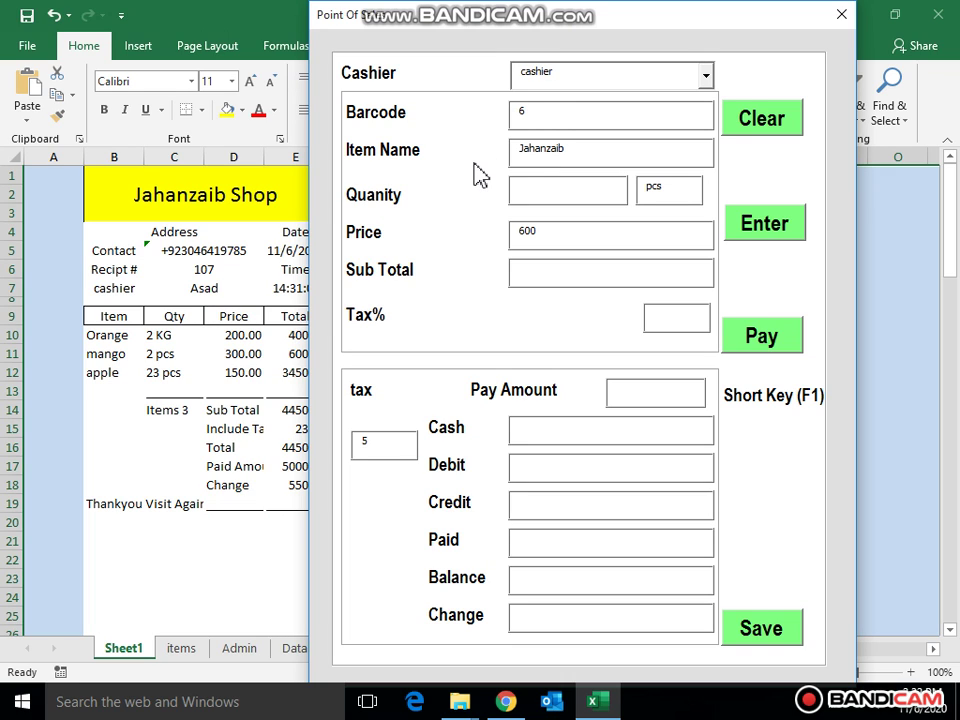
{"action": "left_click", "coordinate": [781, 222]}
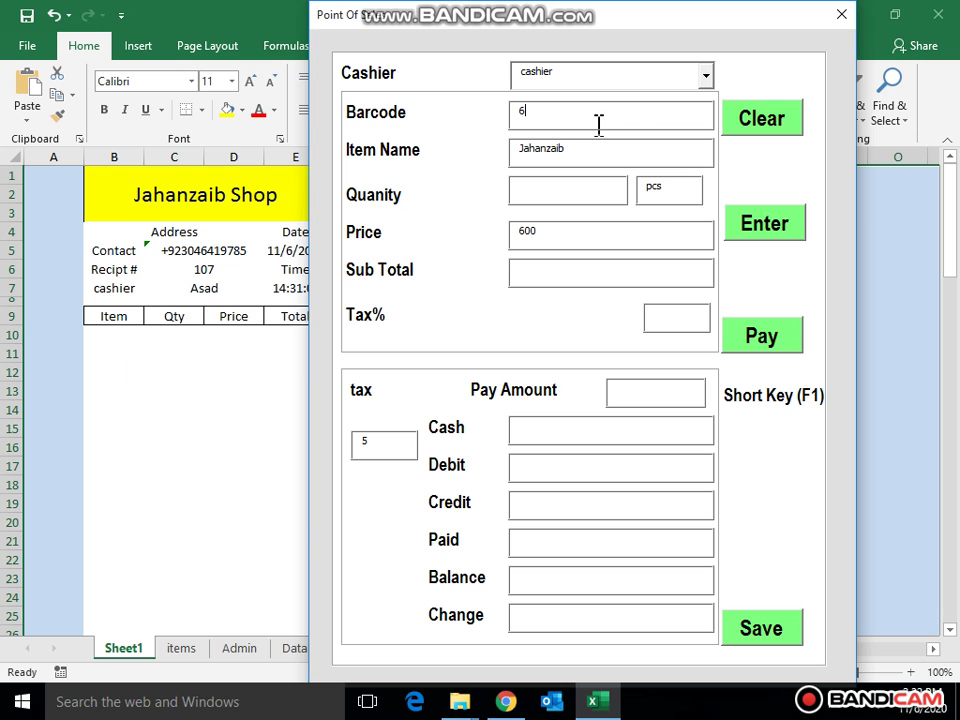
{"action": "left_click", "coordinate": [553, 200]}
{"action": "type", "text": "2"}
{"action": "key", "text": "Return"}
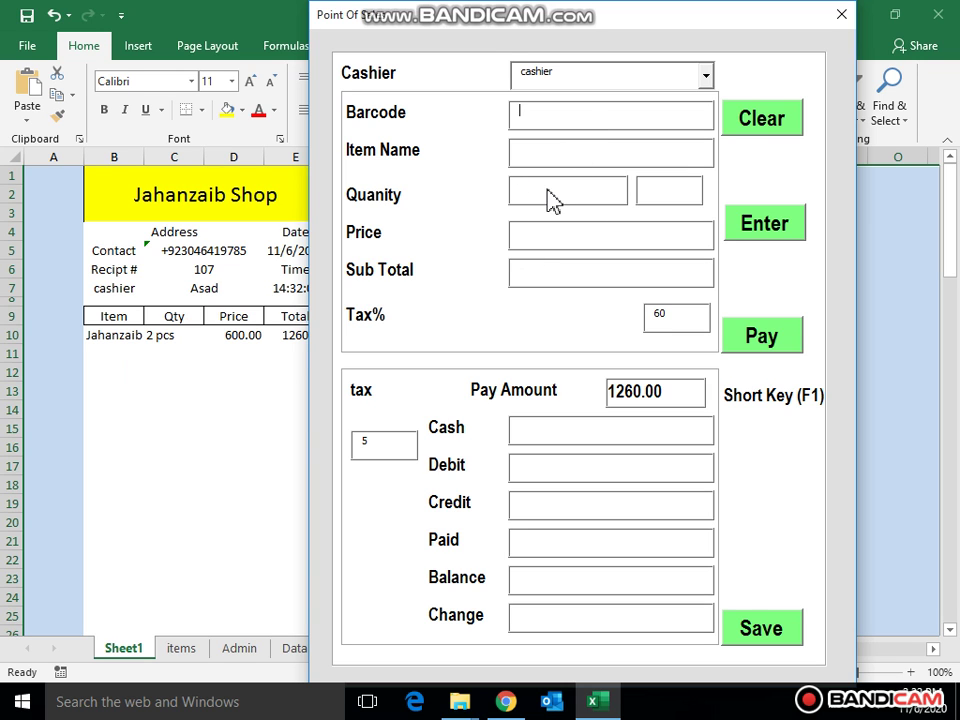
Step: Enter a debit payment of 5000 and put the payment totals on the receipt
{"action": "left_click_drag", "start_coordinate": [436, 35], "coordinate": [530, 36]}
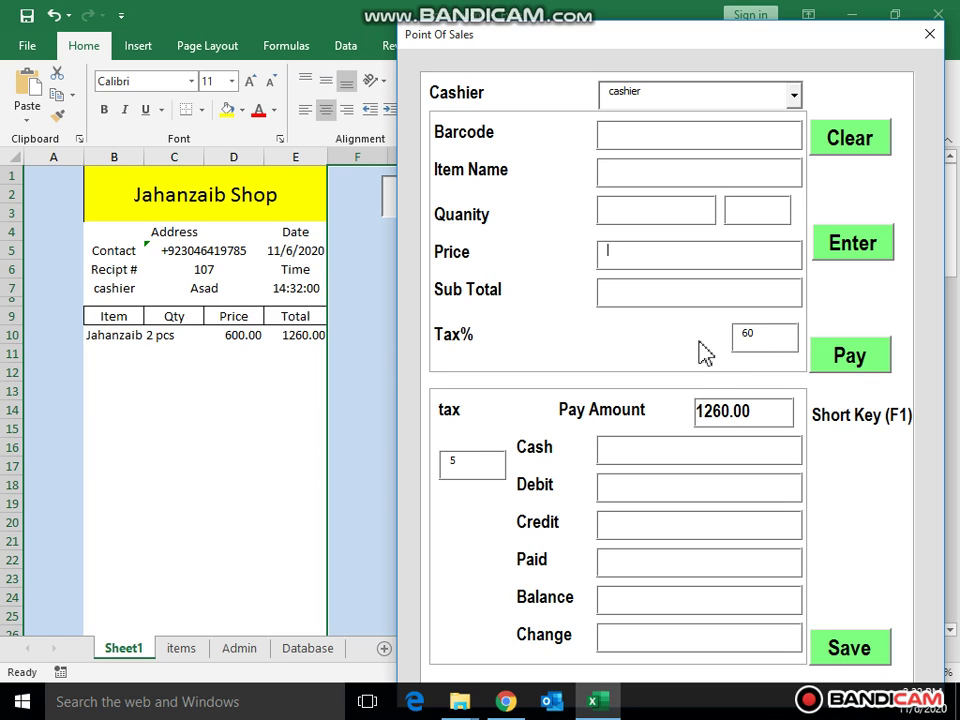
{"action": "double_click", "coordinate": [766, 328]}
{"action": "left_click", "coordinate": [646, 496]}
{"action": "type", "text": "5000"}
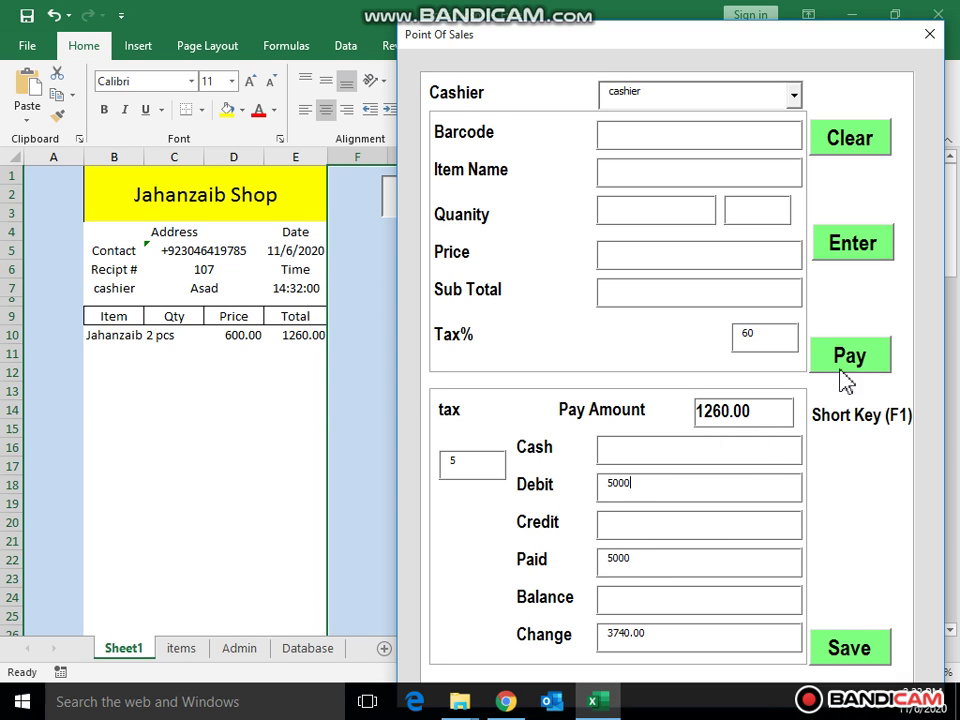
{"action": "left_click", "coordinate": [850, 357]}
Step: Save the completed sale and close the point of sale form
{"action": "left_click", "coordinate": [838, 658]}
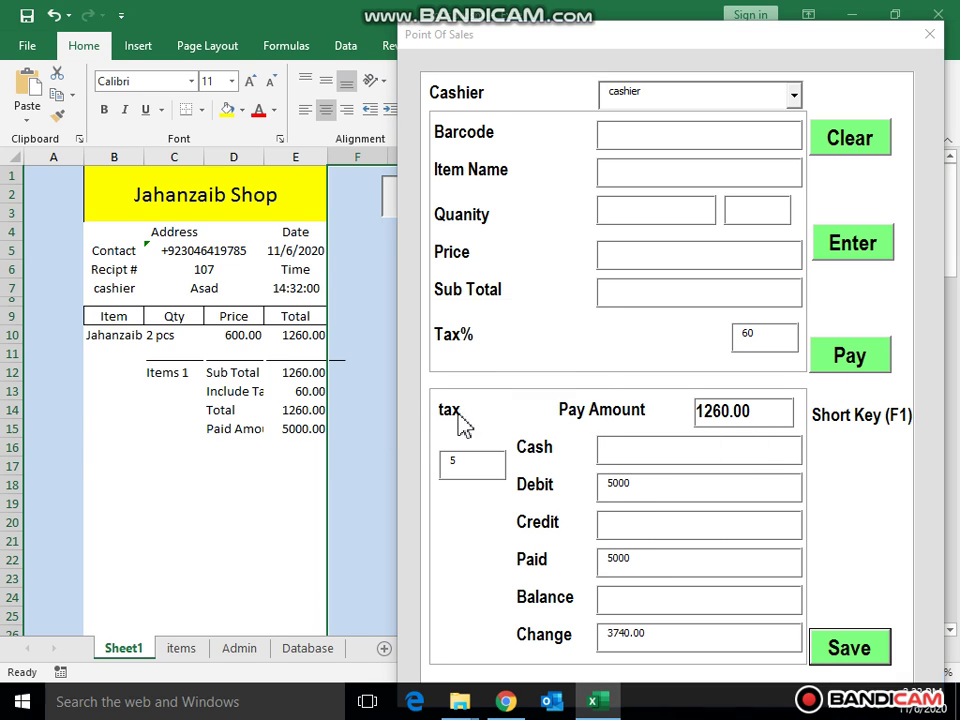
{"action": "left_click", "coordinate": [456, 412]}
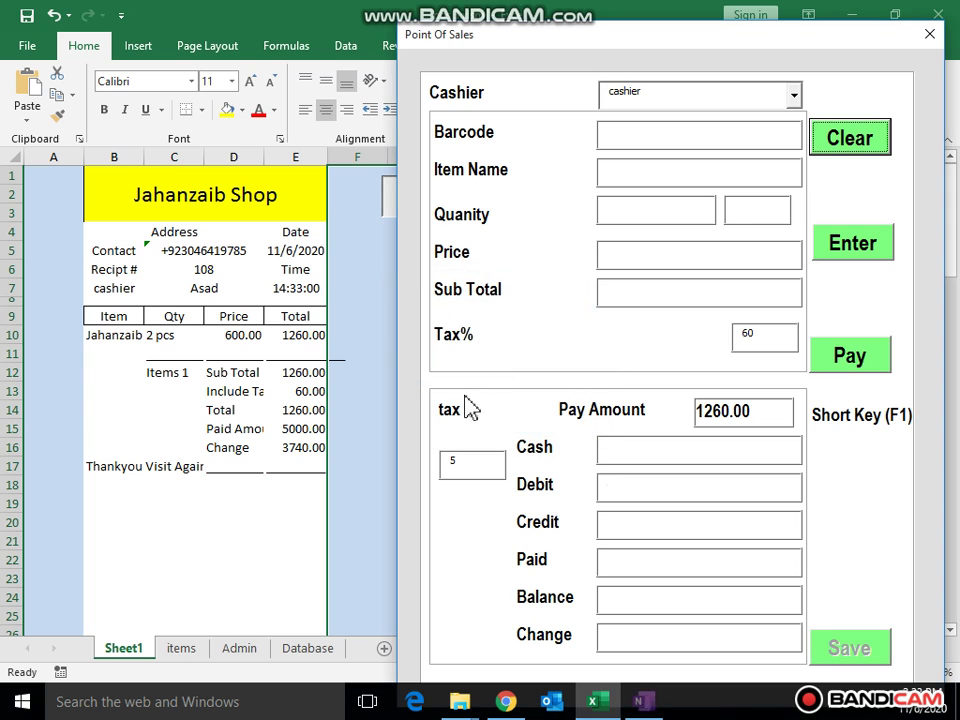
{"action": "left_click", "coordinate": [928, 34]}
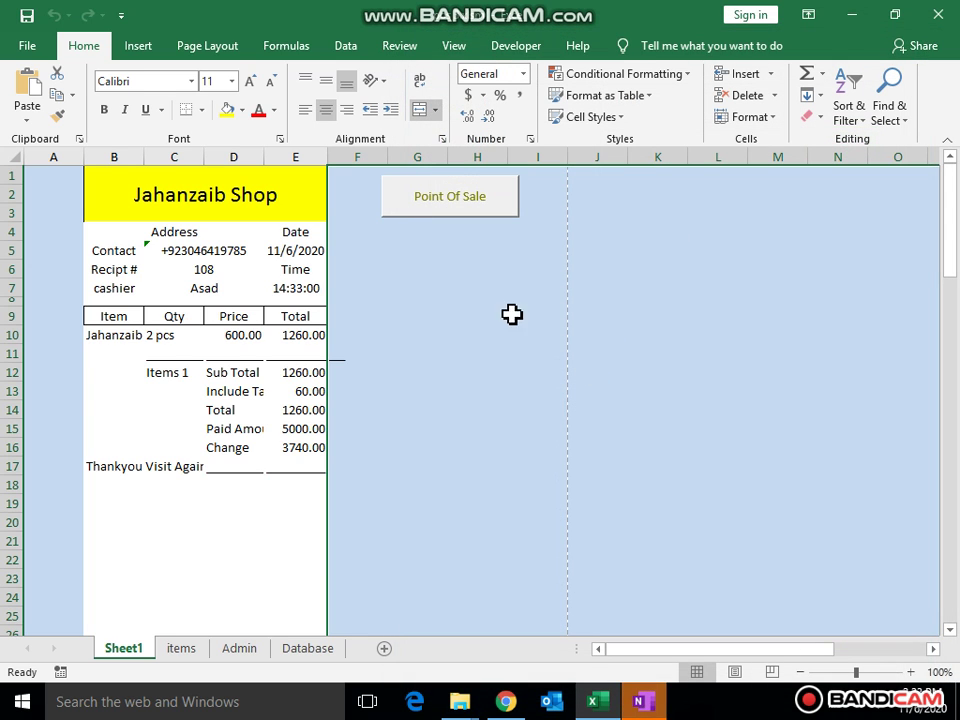
Step: Examine the newly saved sale record in row 9 of the Database sheet
{"action": "left_click", "coordinate": [236, 650]}
{"action": "left_click", "coordinate": [307, 648]}
{"action": "left_click_drag", "start_coordinate": [45, 325], "coordinate": [709, 321]}
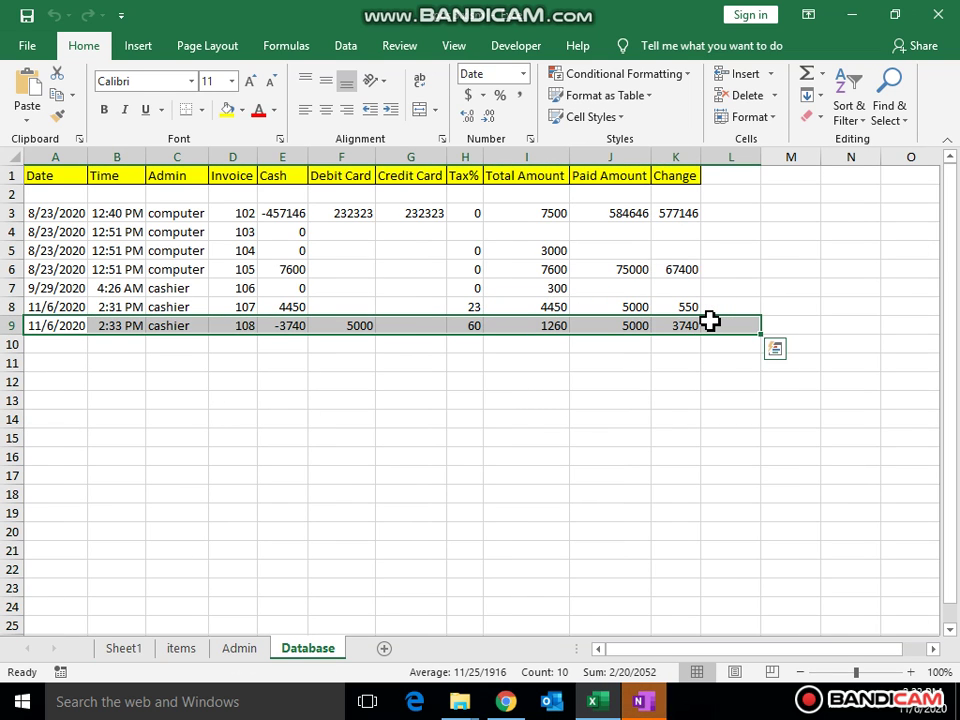
{"action": "left_click", "coordinate": [664, 360]}
{"action": "left_click_drag", "start_coordinate": [655, 360], "coordinate": [60, 345]}
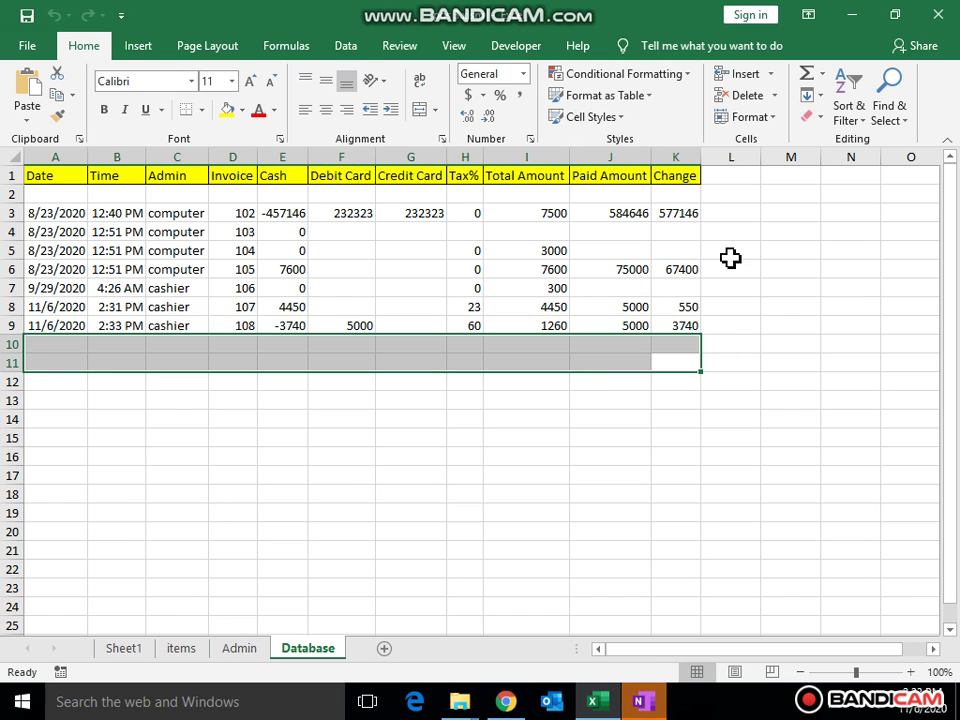
Step: Switch to OneNote, examine the printed receipt for the debit sale down to its closing line, and close the window
{"action": "left_click", "coordinate": [641, 701]}
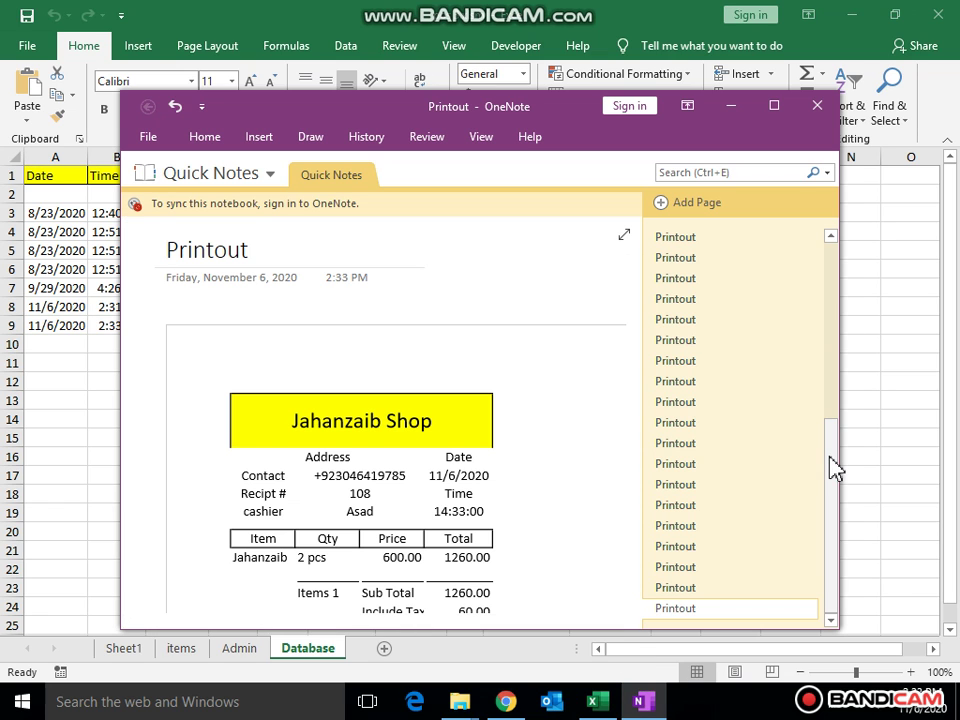
{"action": "left_click_drag", "start_coordinate": [834, 432], "coordinate": [834, 508]}
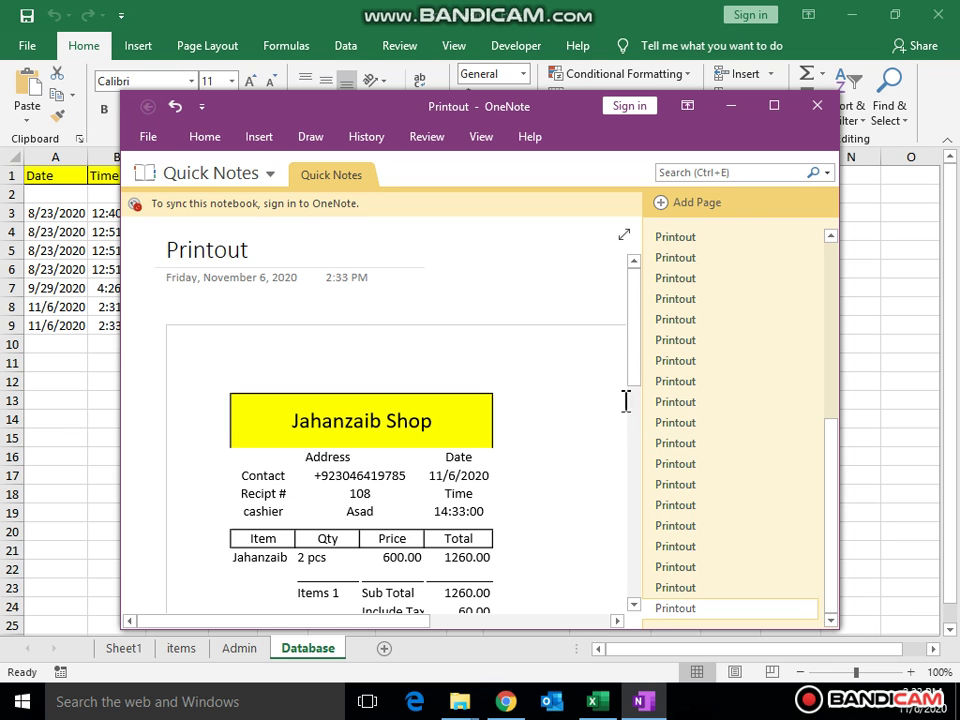
{"action": "scroll", "coordinate": [643, 376], "scroll_direction": "down", "scroll_amount": 3}
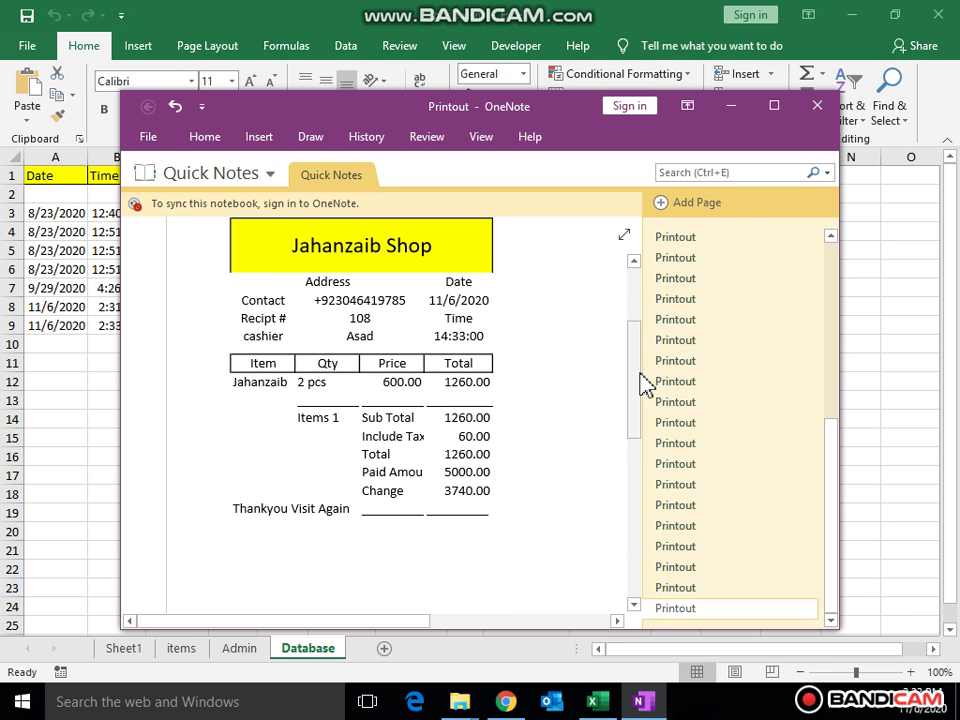
{"action": "left_click", "coordinate": [820, 104]}
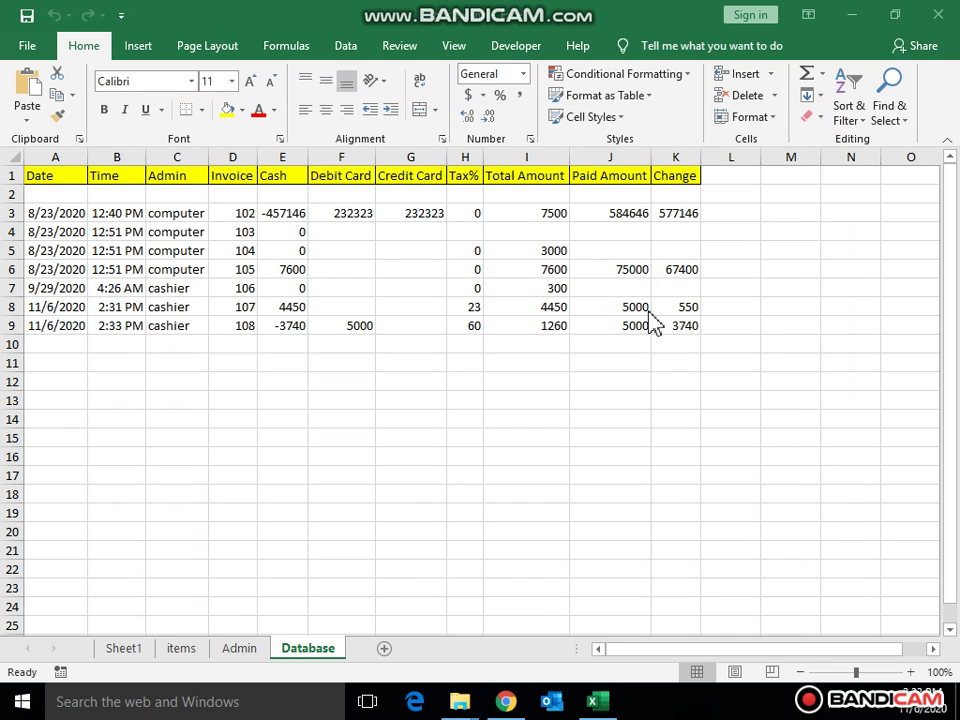
Step: Open the point of sale form from Sheet1 and choose the "cashier" entry as the cashier
{"action": "left_click", "coordinate": [130, 650]}
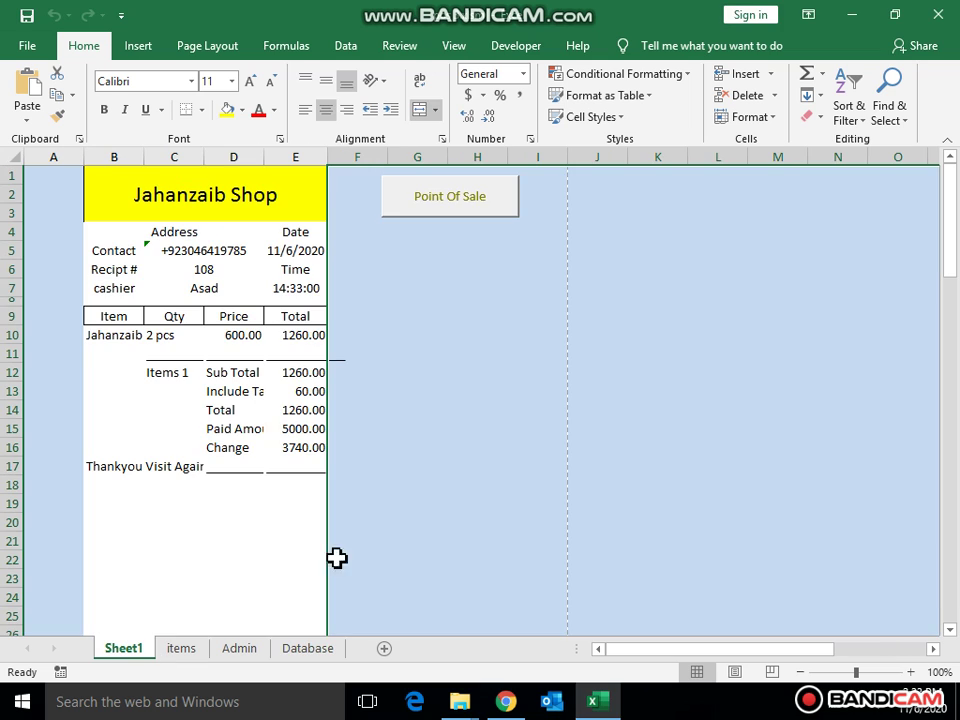
{"action": "left_click", "coordinate": [497, 207]}
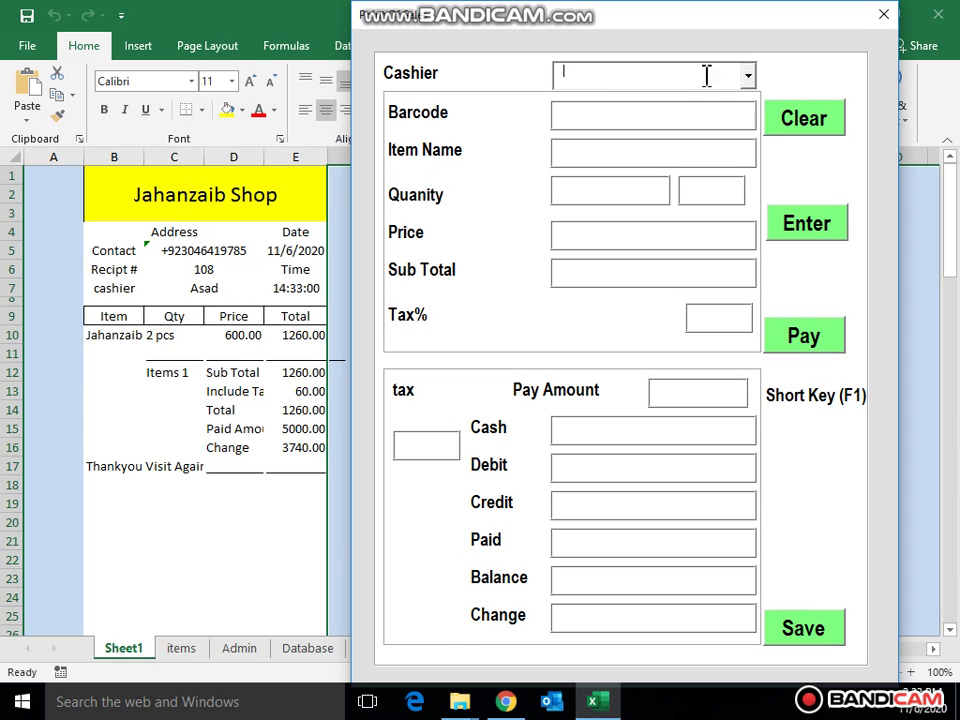
{"action": "left_click", "coordinate": [748, 76]}
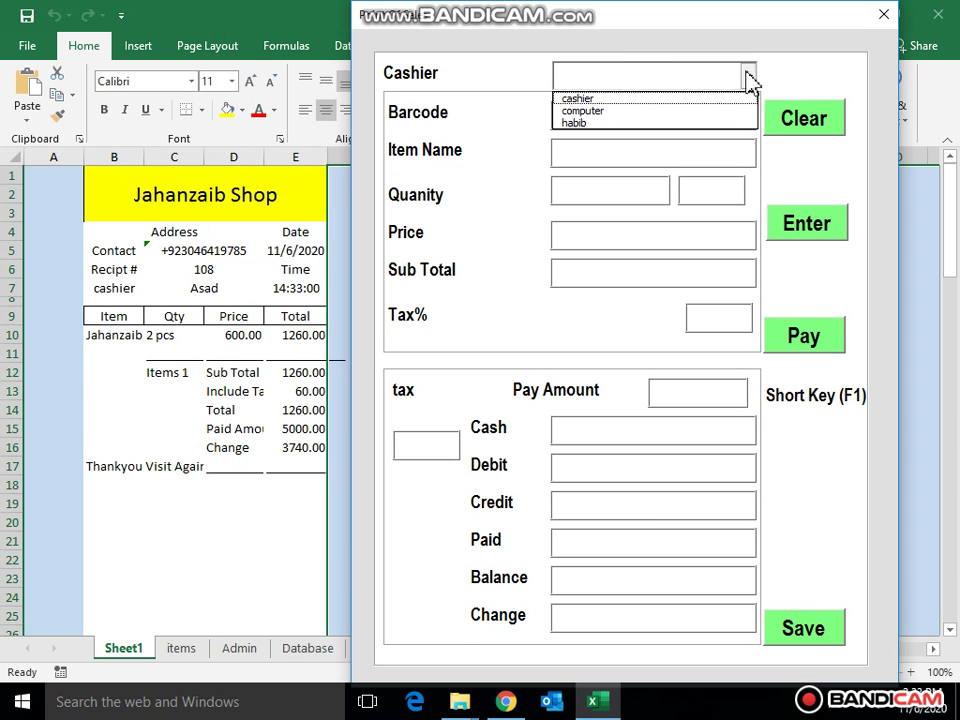
{"action": "left_click", "coordinate": [730, 96]}
Step: Add the items with barcodes 2 and 1 to the receipt in a quantity of 2 each
{"action": "left_click", "coordinate": [617, 124]}
{"action": "type", "text": "2"}
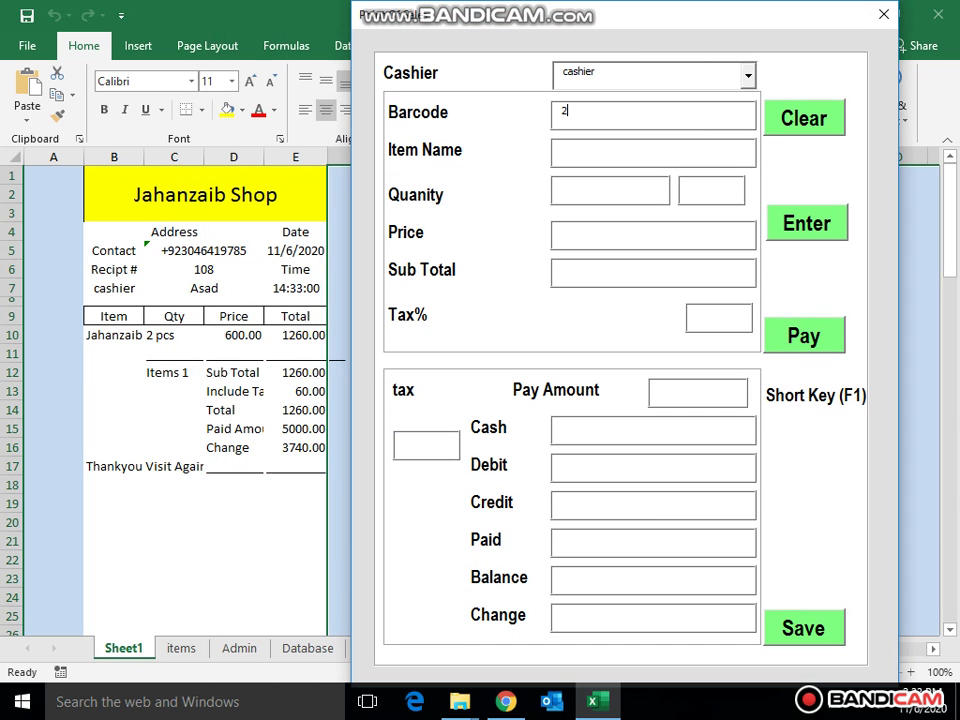
{"action": "key", "text": "Return"}
{"action": "type", "text": "2"}
{"action": "key", "text": "Return"}
{"action": "type", "text": "1"}
{"action": "key", "text": "Return"}
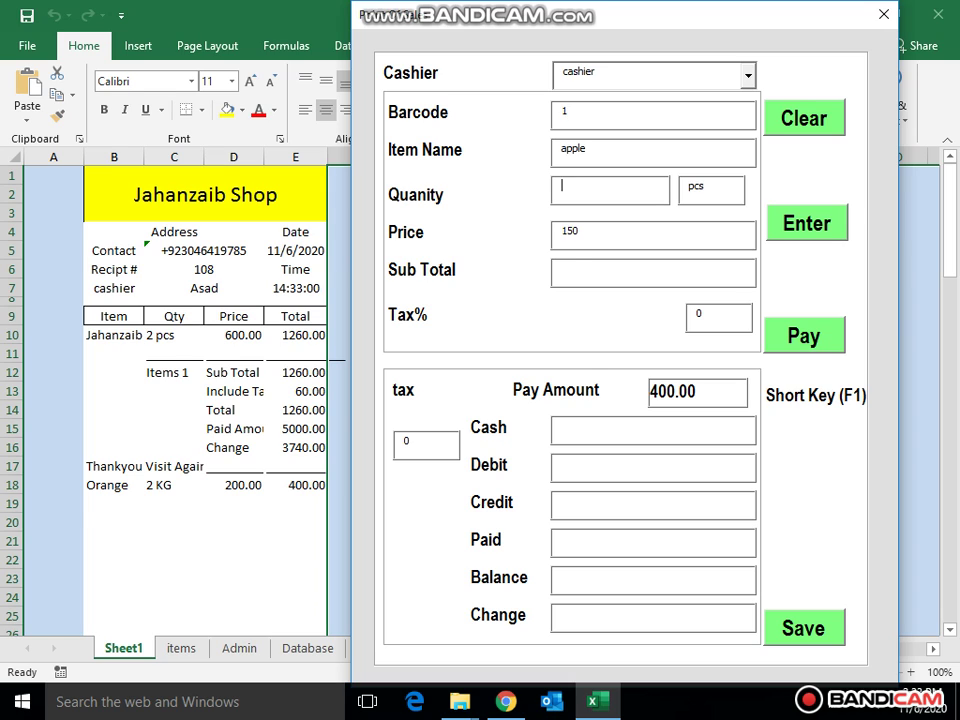
{"action": "type", "text": "2"}
{"action": "key", "text": "Return"}
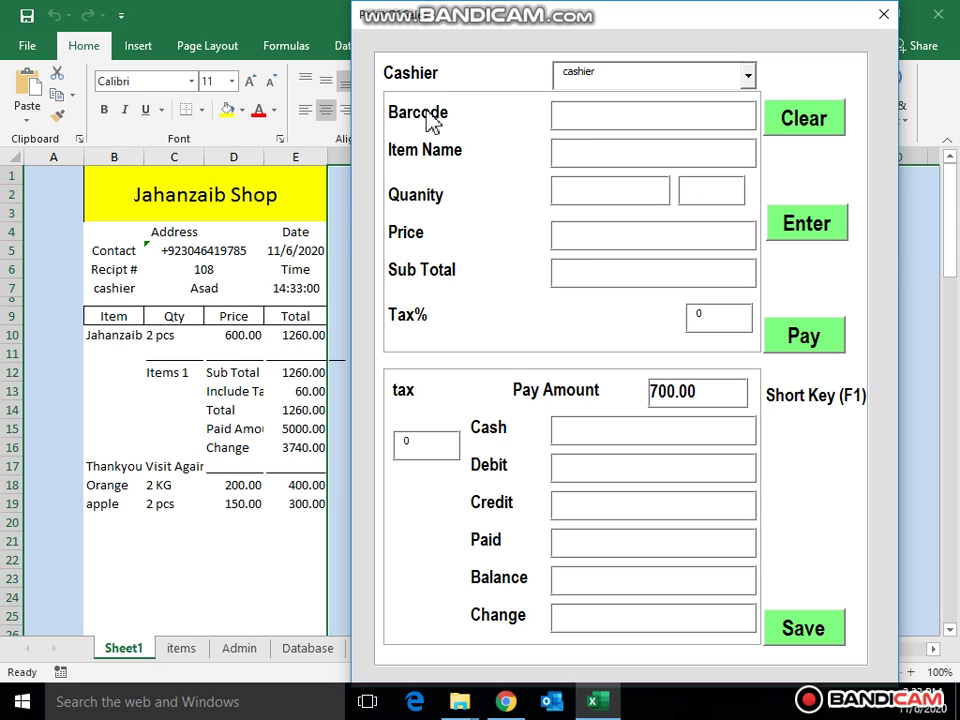
Step: Clear all receipt lines and add the mango item with barcode 3 twice, in quantities of 4 and 2
{"action": "left_click", "coordinate": [840, 127]}
{"action": "key", "text": "Return"}
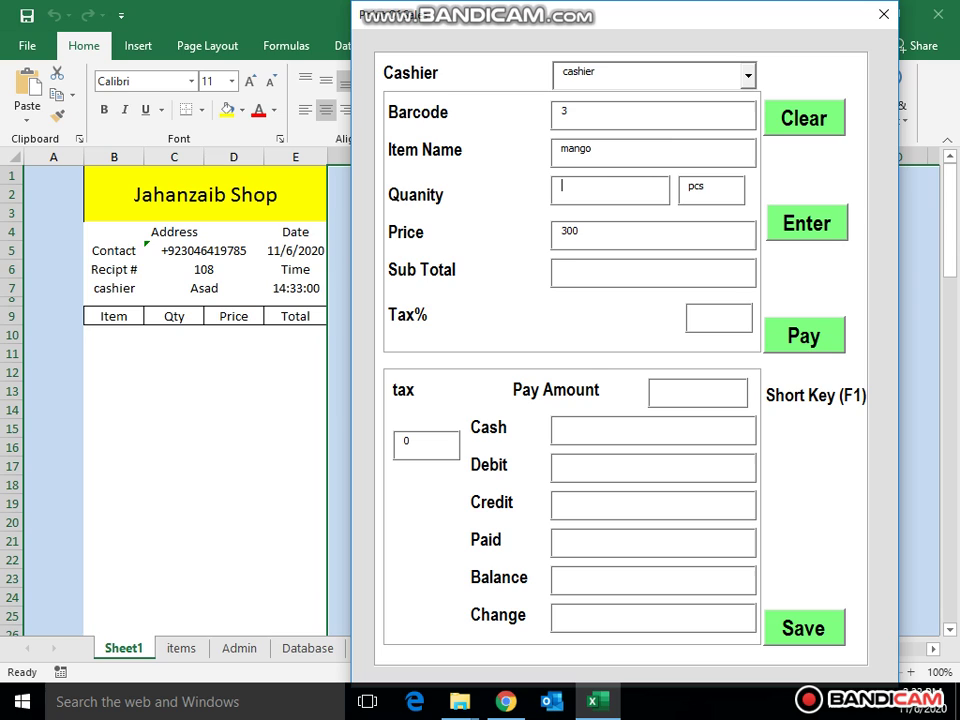
{"action": "type", "text": "4"}
{"action": "key", "text": "Return"}
{"action": "type", "text": "3"}
{"action": "key", "text": "Return"}
{"action": "type", "text": "2"}
{"action": "key", "text": "Return"}
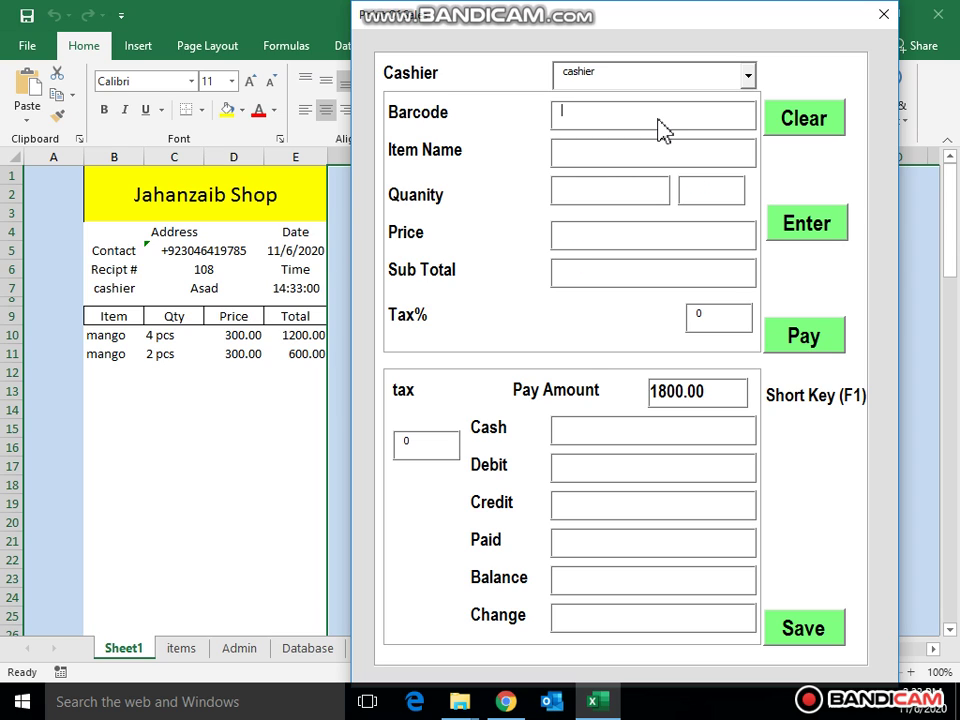
Step: Add the item with barcode 1 in a quantity of 3 and the item with barcode 4 in a quantity of 2
{"action": "type", "text": "1"}
{"action": "key", "text": "Return"}
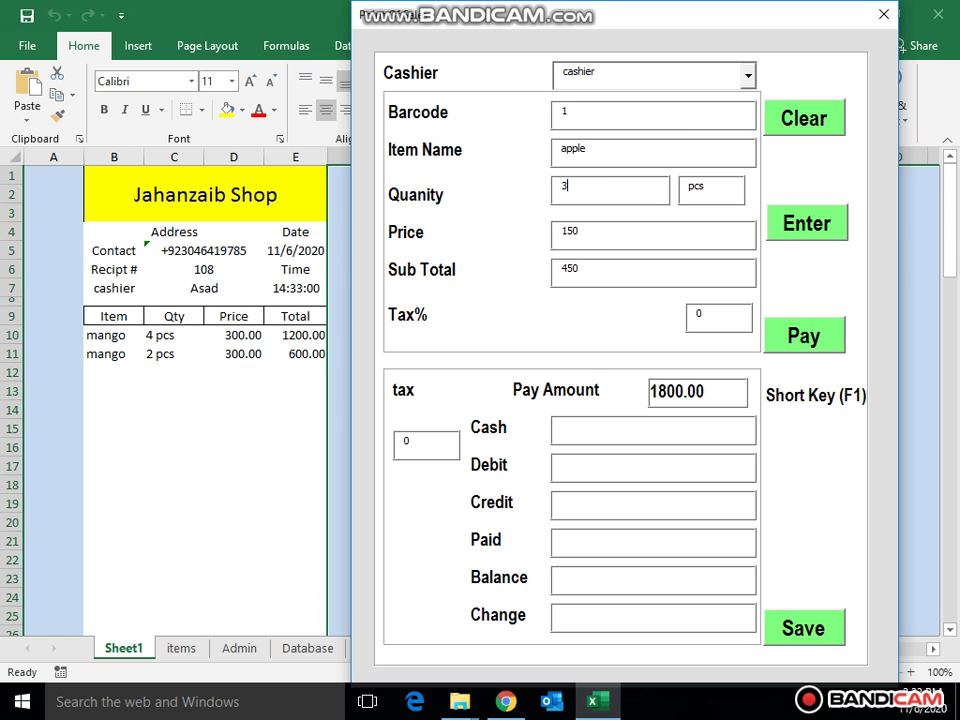
{"action": "key", "text": "Return"}
{"action": "type", "text": "4"}
{"action": "key", "text": "Return"}
{"action": "type", "text": "2"}
{"action": "key", "text": "Return"}
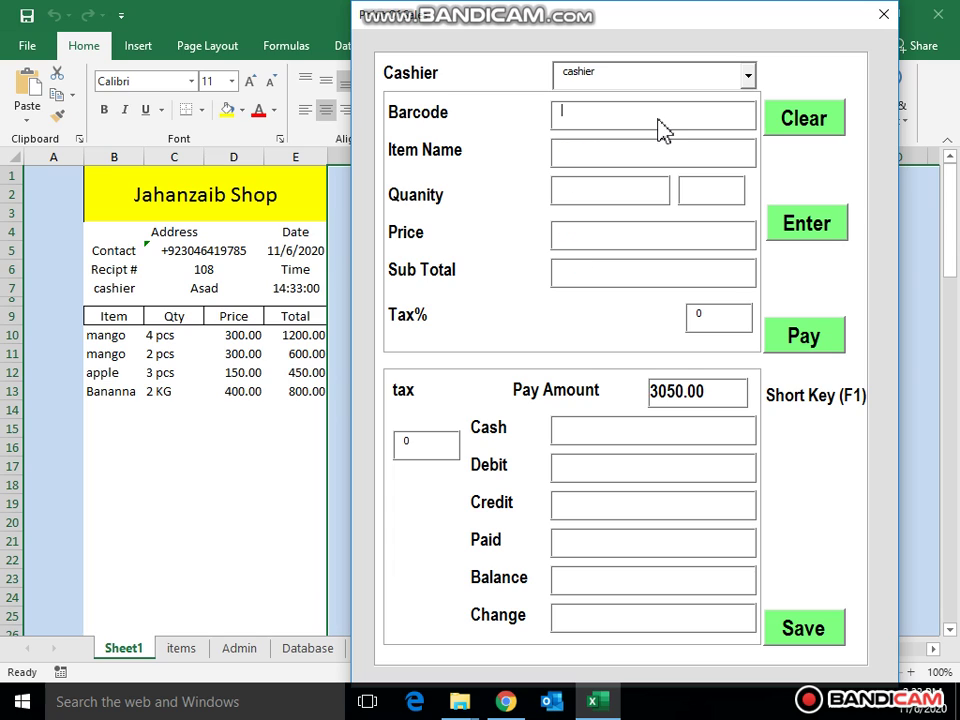
Step: Add the item with barcode 5 in a quantity of 4 and the item with barcode 6 in a quantity of 55
{"action": "type", "text": "5"}
{"action": "key", "text": "Return"}
{"action": "type", "text": "4"}
{"action": "key", "text": "Return"}
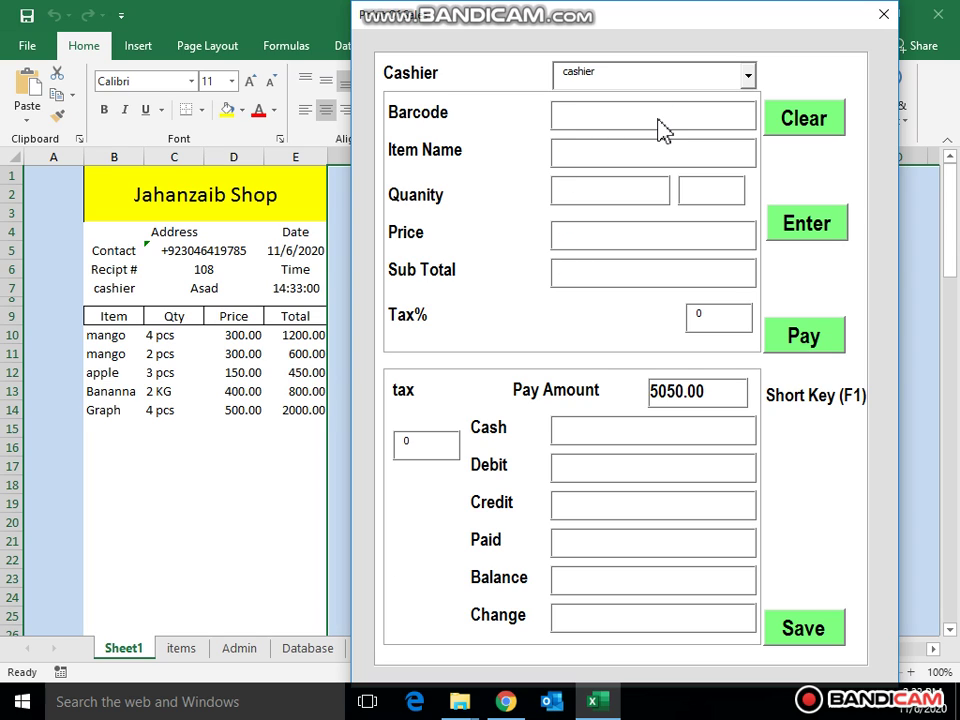
{"action": "key", "text": "Return"}
{"action": "type", "text": "5"}
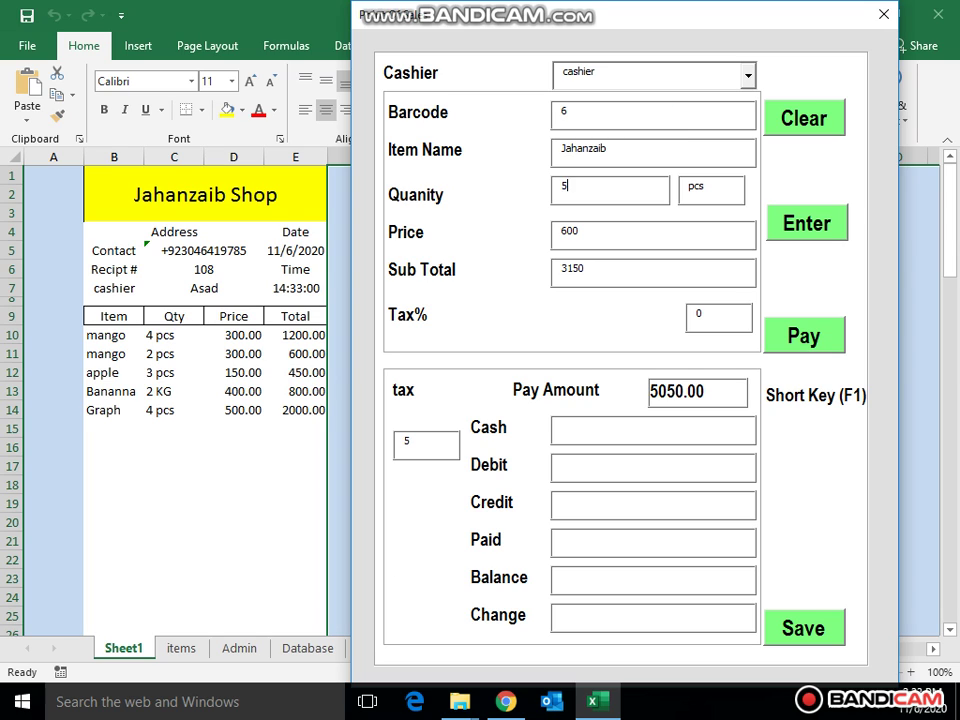
{"action": "type", "text": "5"}
{"action": "key", "text": "Return"}
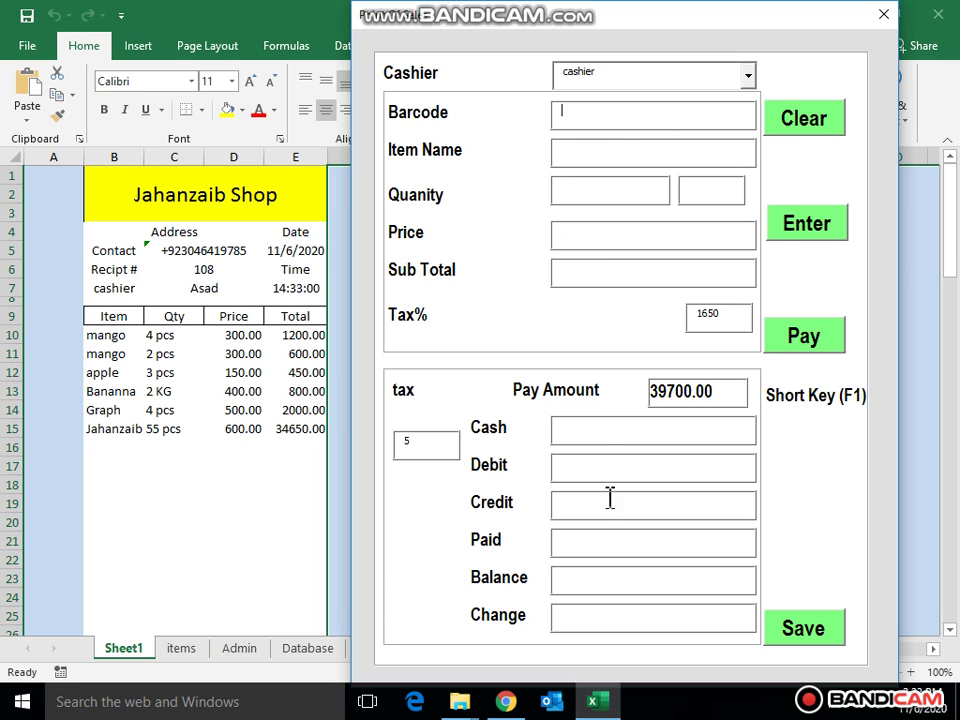
Step: Enter a cash payment of 5000 and put the payment totals on the receipt
{"action": "left_click", "coordinate": [595, 432]}
{"action": "type", "text": "5000"}
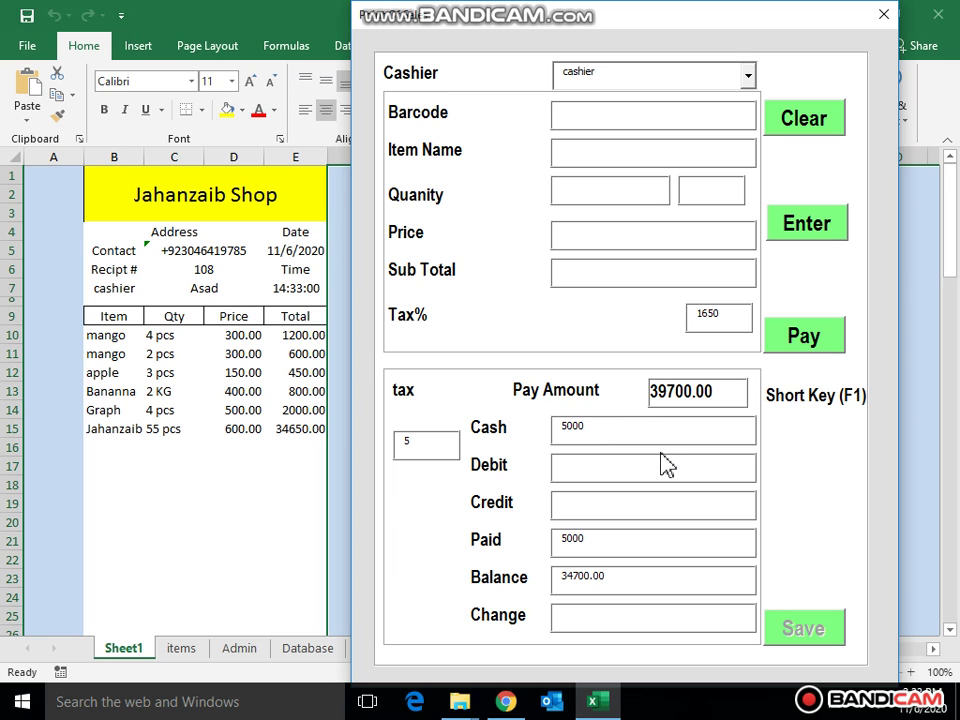
{"action": "left_click", "coordinate": [799, 346]}
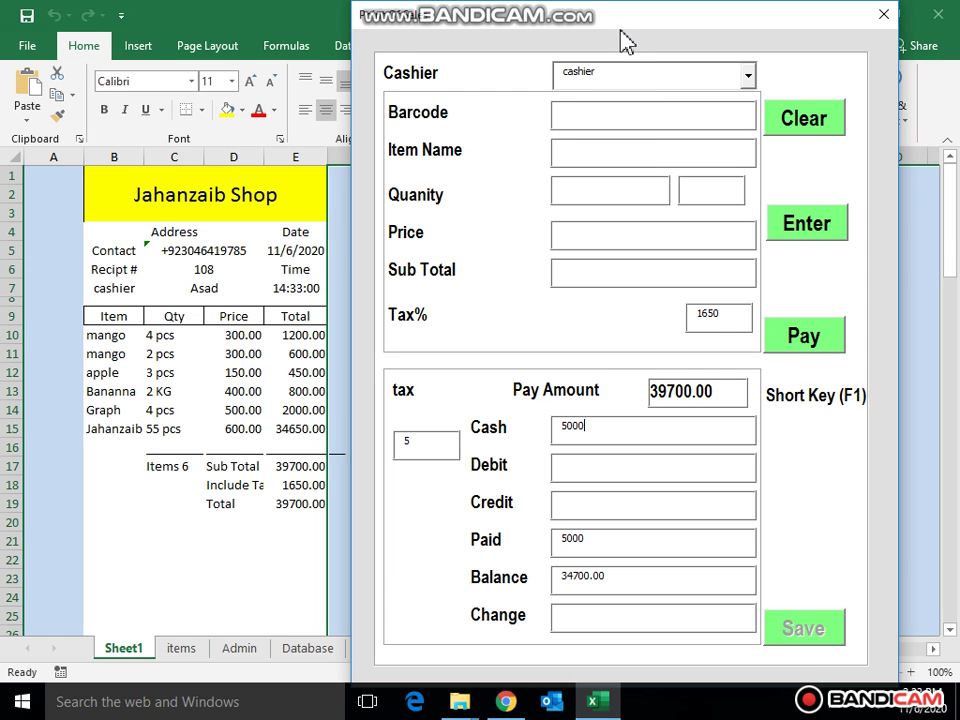
Step: Change the cash payment to 50000 and put the payment totals on the receipt again
{"action": "mouse_move", "coordinate": [622, 14]}
{"action": "left_mouse_down"}
{"action": "mouse_move", "coordinate": [691, 21]}
{"action": "mouse_move", "coordinate": [664, 28]}
{"action": "mouse_move", "coordinate": [622, 12]}
{"action": "left_mouse_up"}
{"action": "type", "text": "0"}
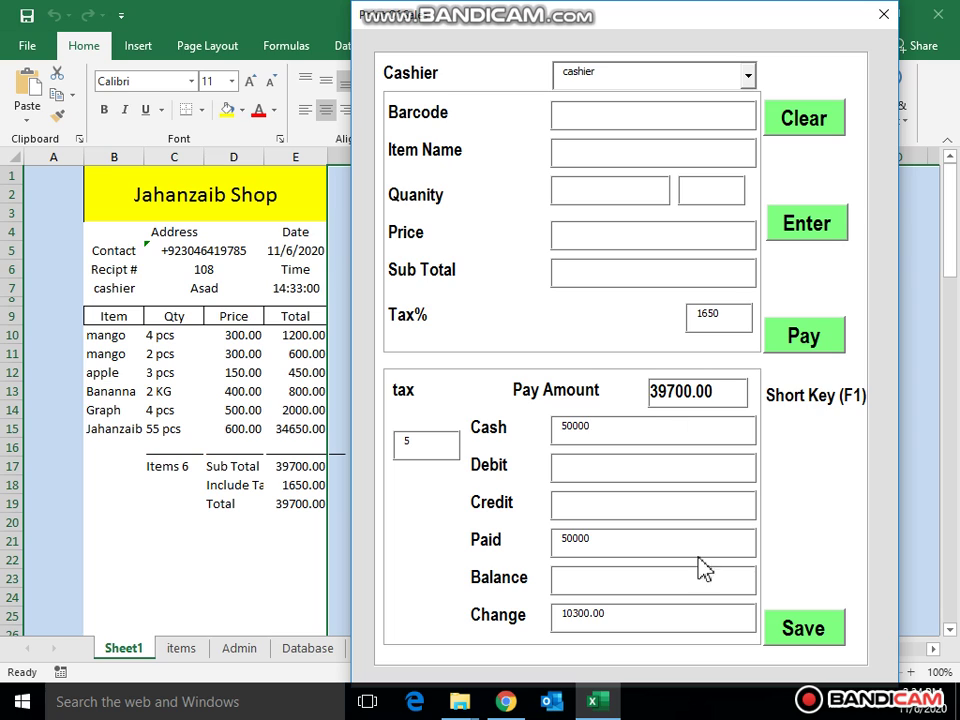
{"action": "left_click", "coordinate": [808, 343]}
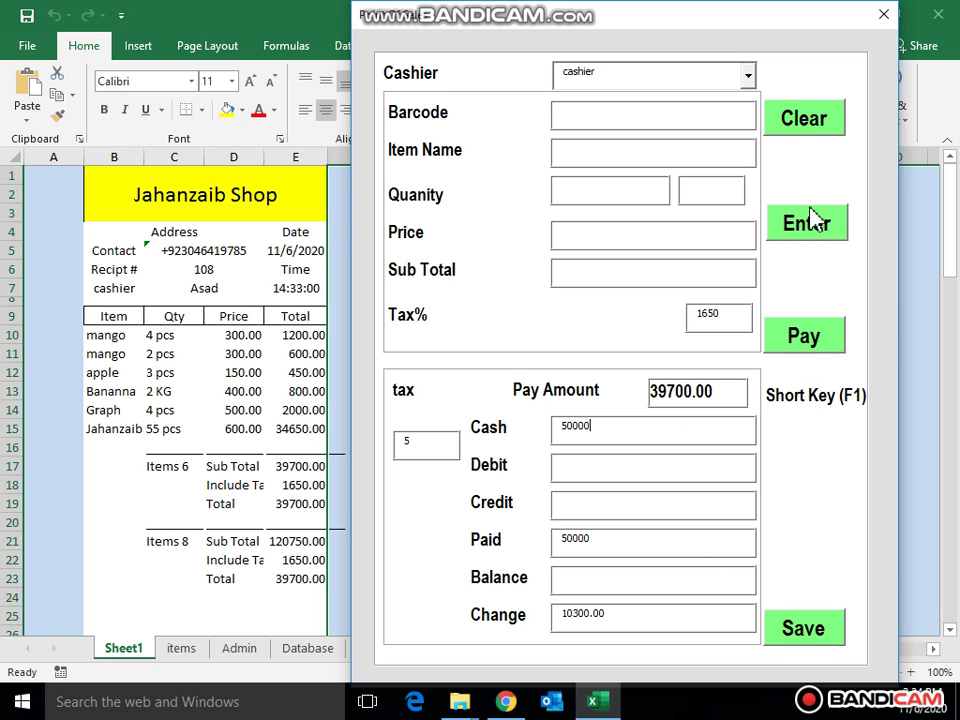
Step: Save the sale, print its invoice, and close the point of sale form
{"action": "left_click", "coordinate": [808, 627]}
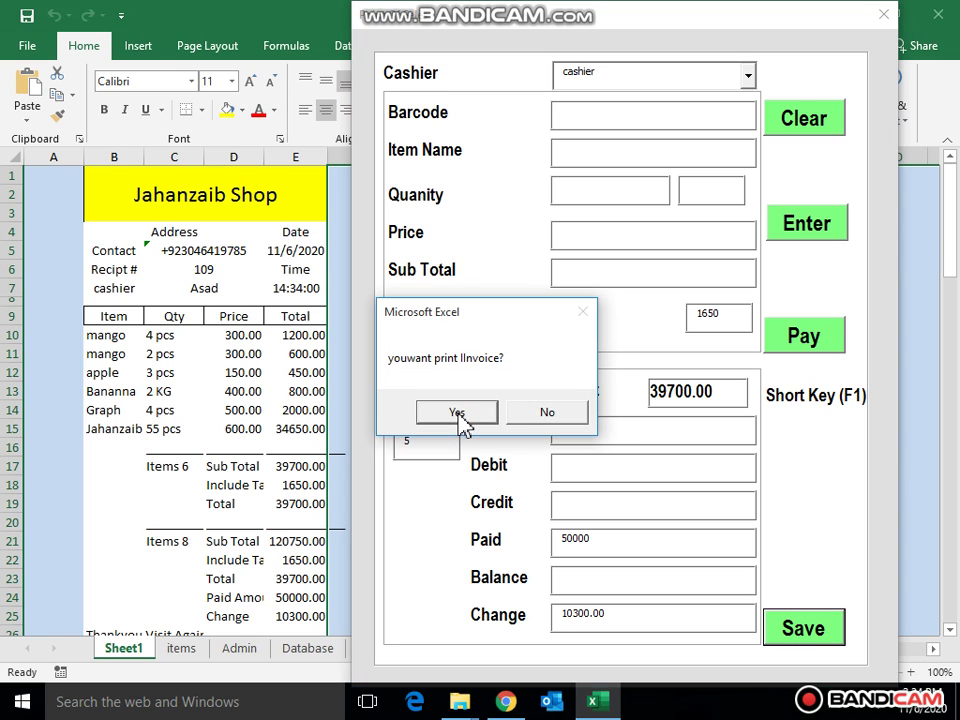
{"action": "left_click", "coordinate": [460, 418]}
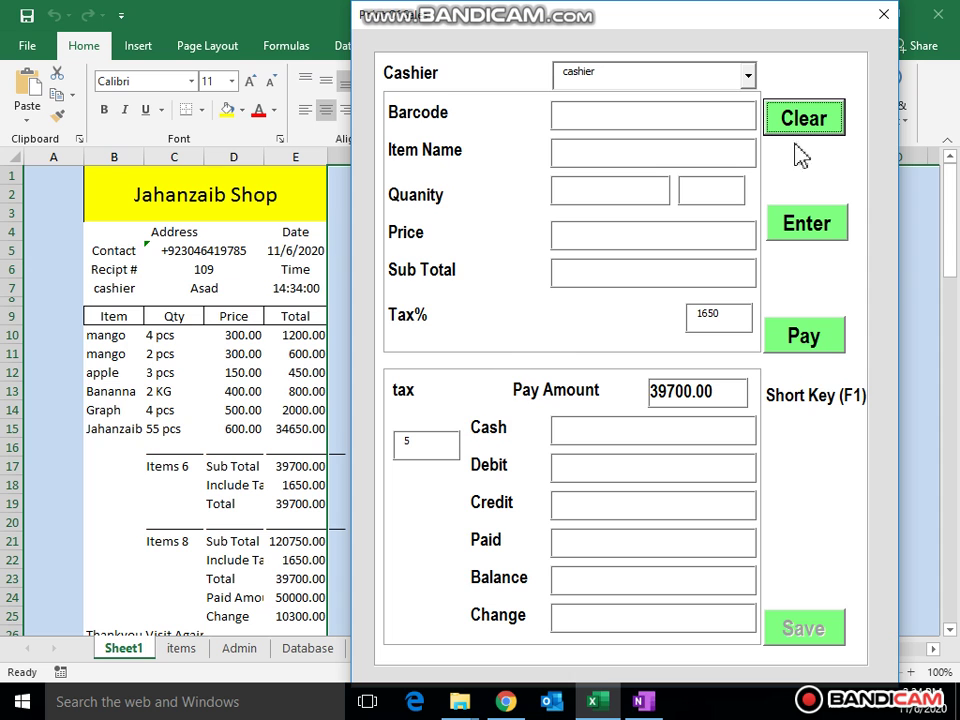
{"action": "left_click", "coordinate": [883, 17]}
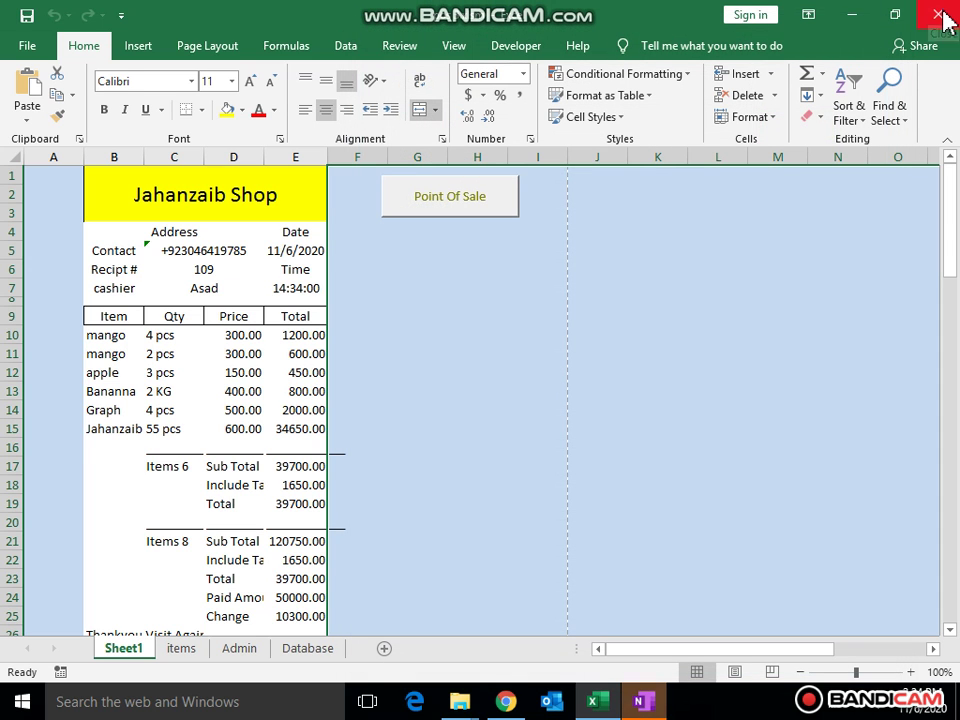
Step: Switch to OneNote and examine the item lines and totals on the printed receipt of the cash sale
{"action": "left_click", "coordinate": [656, 704]}
{"action": "scroll", "coordinate": [638, 330], "scroll_direction": "down", "scroll_amount": 3}
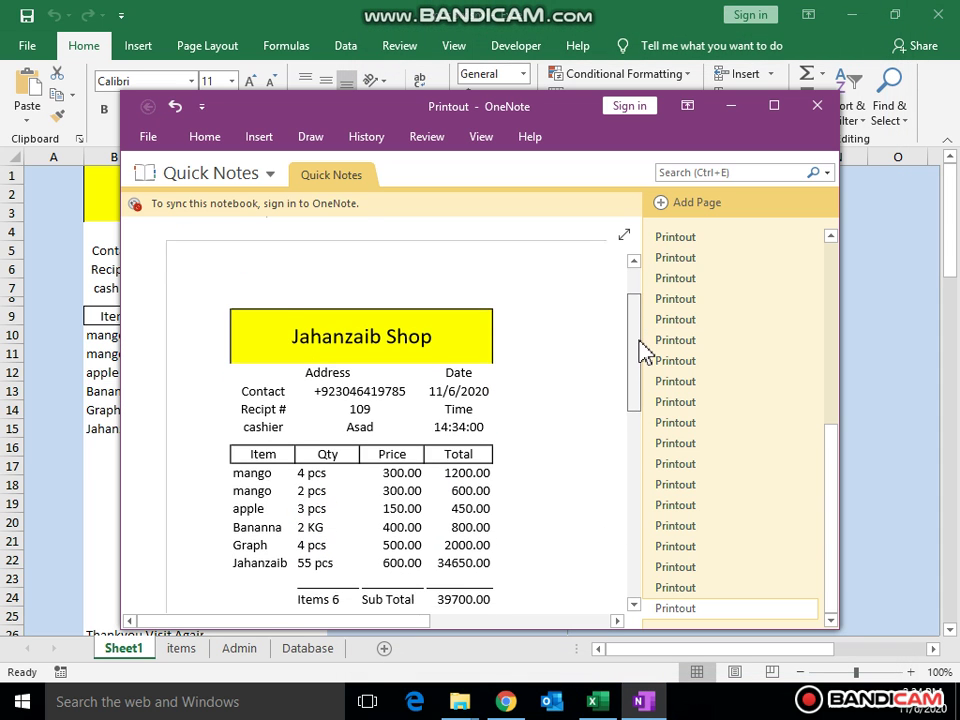
{"action": "scroll", "coordinate": [645, 360], "scroll_direction": "down", "scroll_amount": 1}
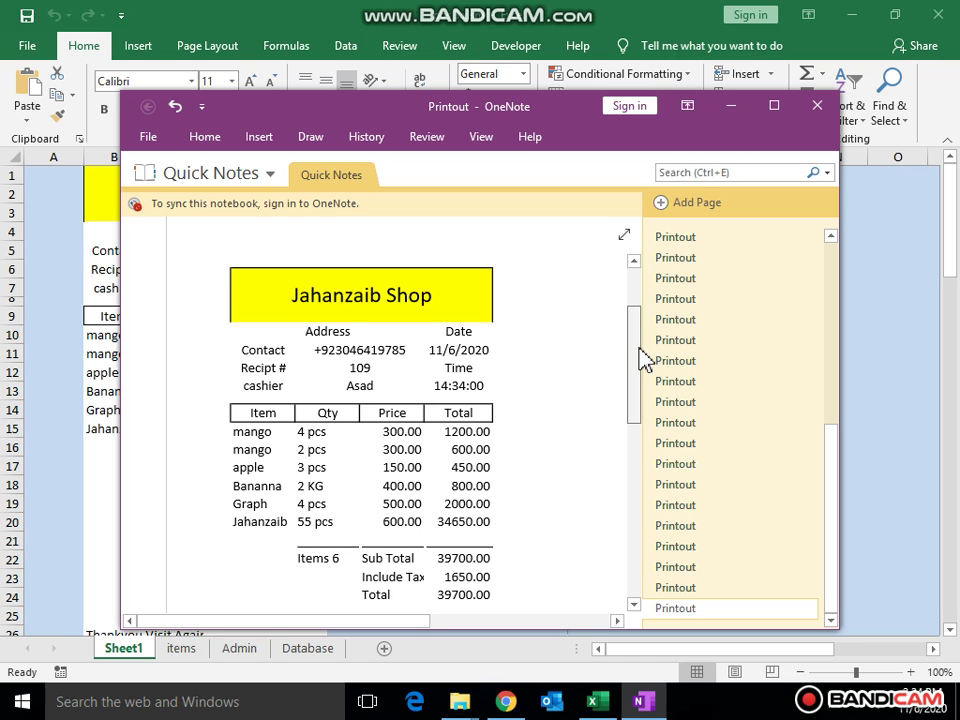
{"action": "left_click", "coordinate": [808, 709]}
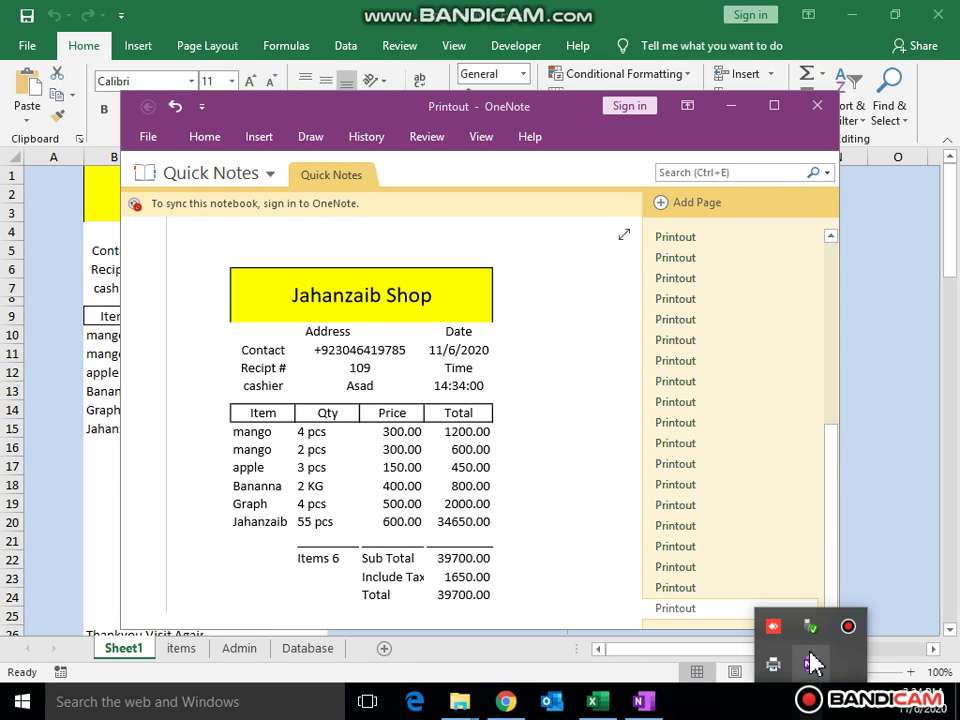